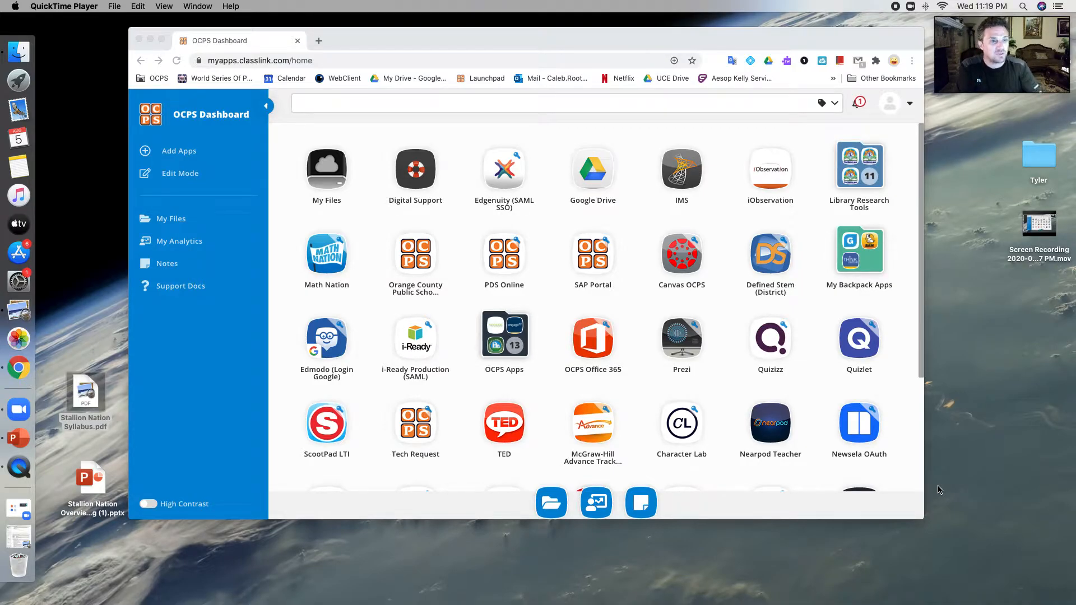
# Step: Shift the browser window slightly left and open Canvas from the district dashboard
pyautogui.moveTo(741, 41)
pyautogui.mouseDown()
pyautogui.moveTo(712, 43)
pyautogui.moveTo(753, 37)
pyautogui.mouseUp()
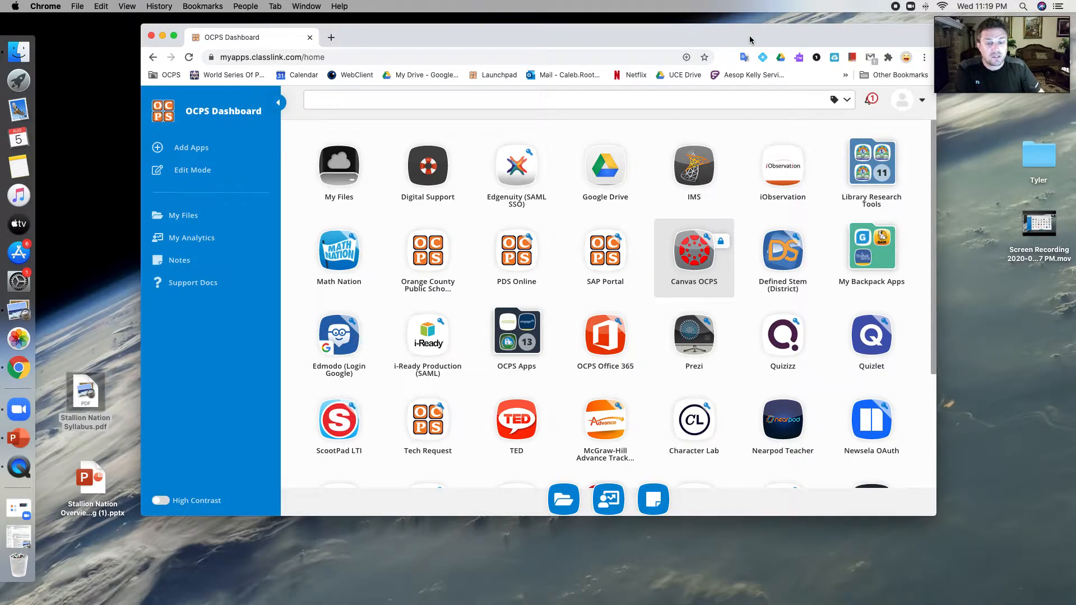
pyautogui.moveTo(748, 39); pyautogui.dragTo(740, 41)
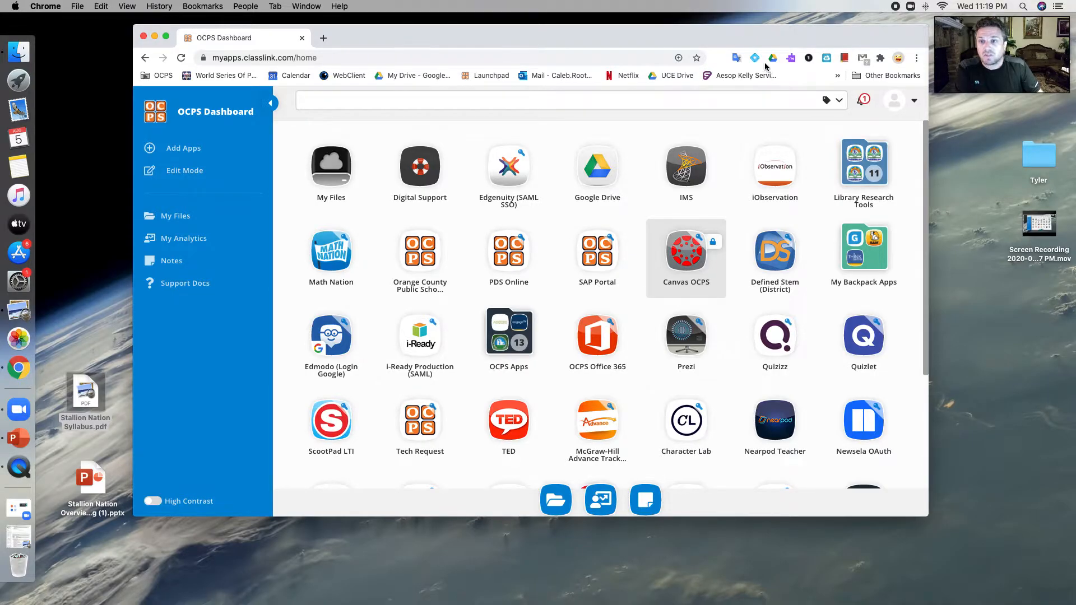
pyautogui.click(681, 260)
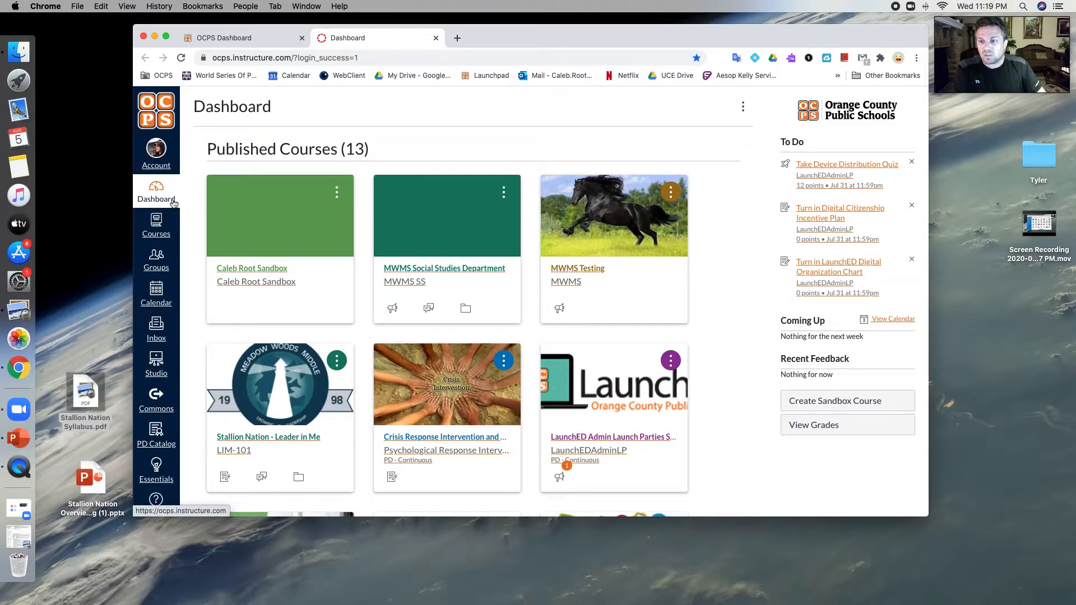
# Step: Open the sandbox course and look through its Modules list
pyautogui.click(270, 278)
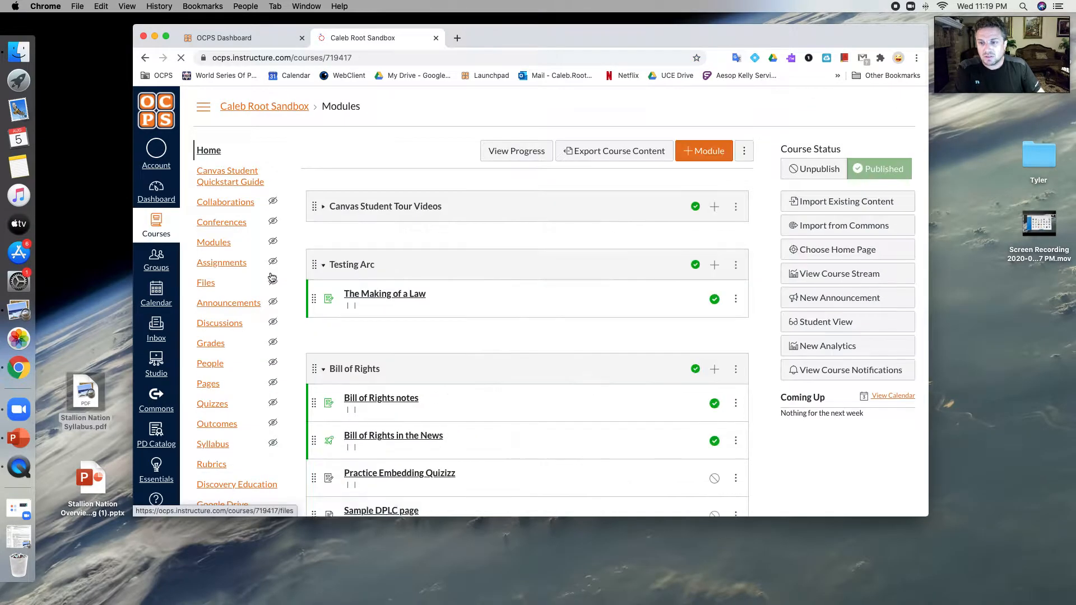
pyautogui.scroll(-3, 271, 278)
pyautogui.scroll(-10, 289, 287)
pyautogui.scroll(6, 289, 287)
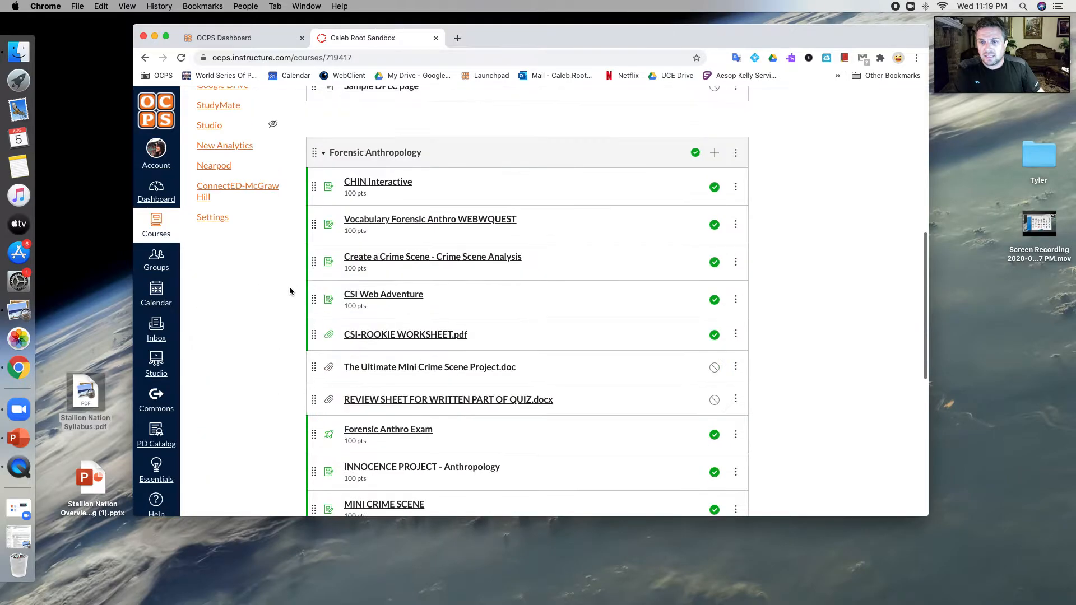
pyautogui.scroll(8, 289, 287)
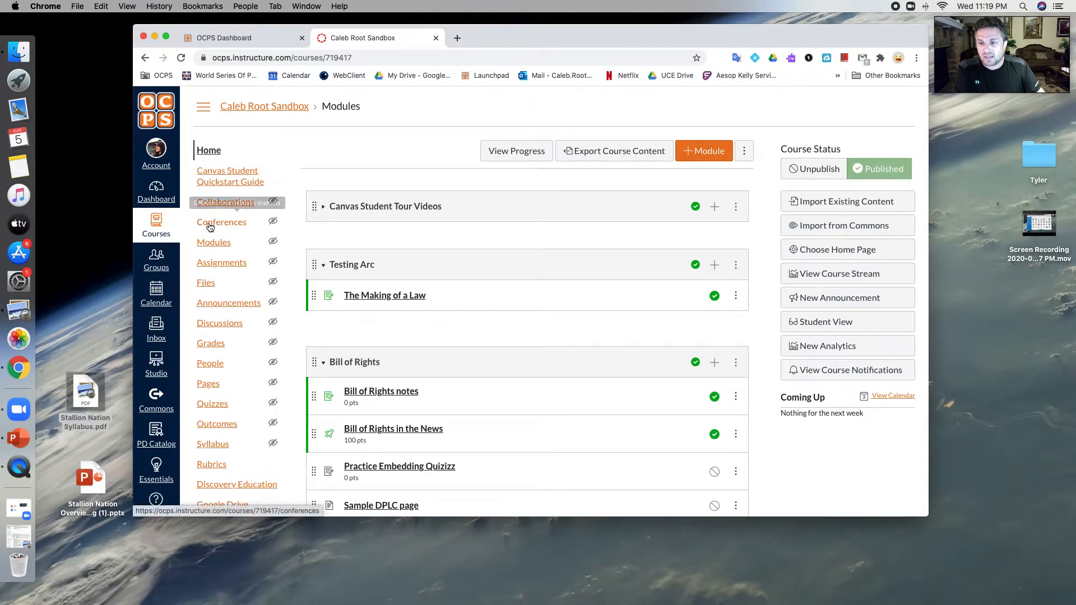
# Step: Create a conference named 'Test run for our Meet the Teacher Video' and save it
pyautogui.click(231, 226)
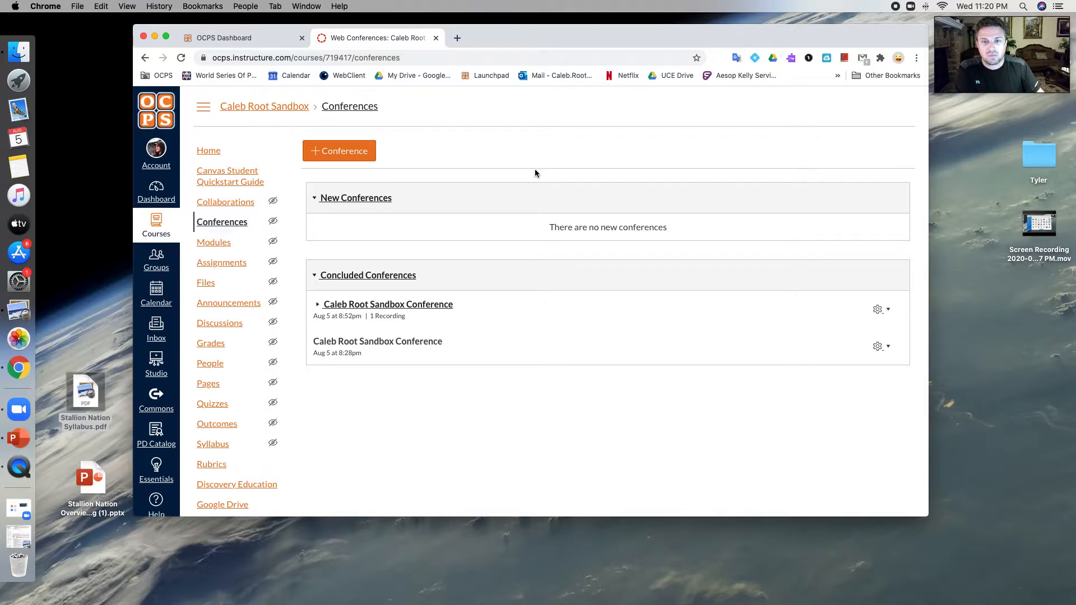
pyautogui.click(323, 158)
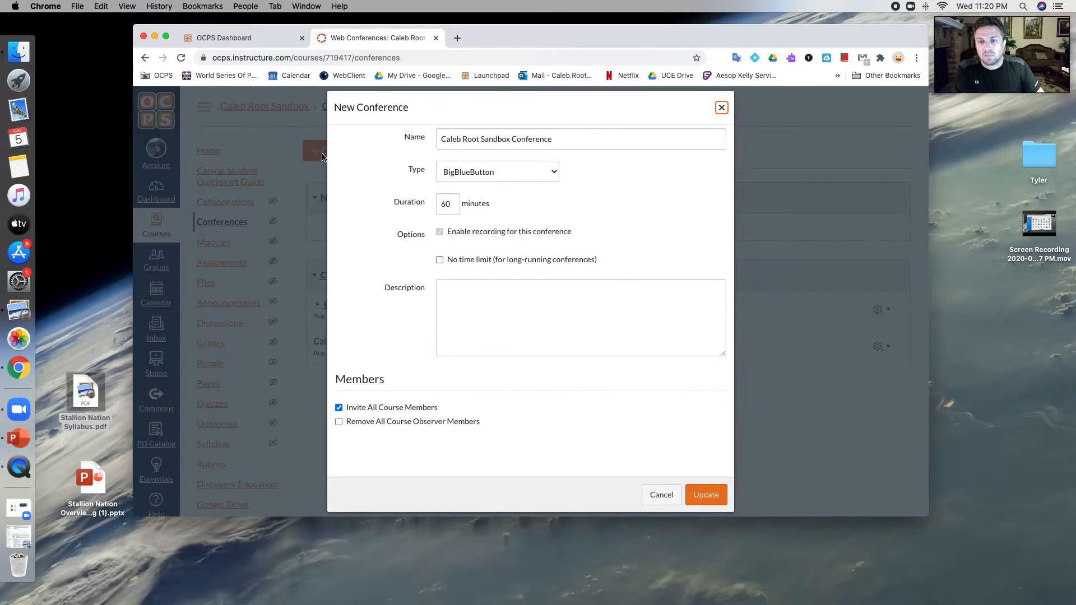
pyautogui.tripleClick(551, 142)
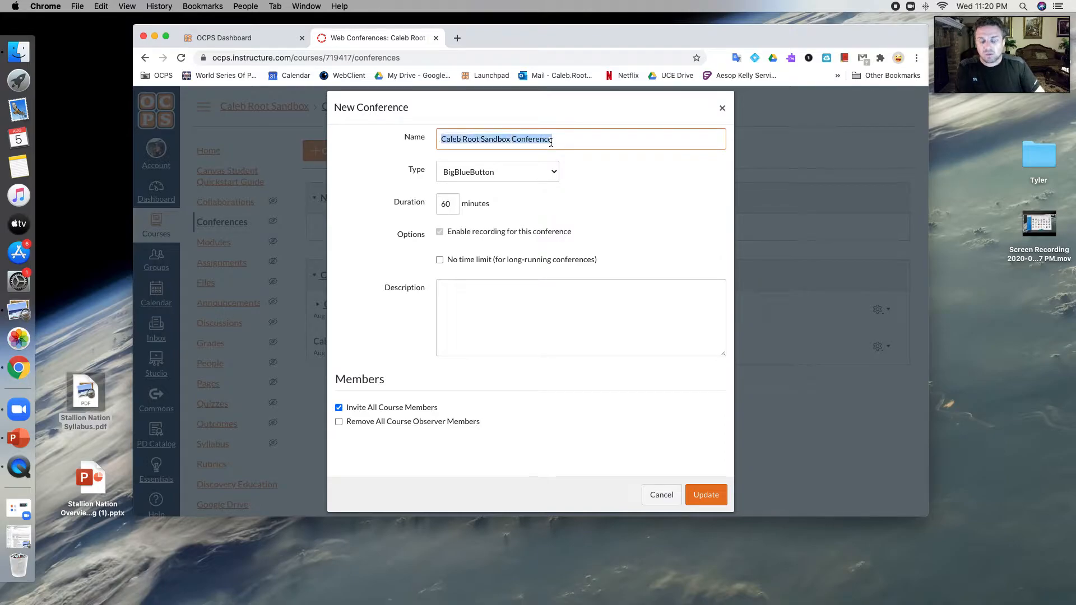
pyautogui.write('Test')
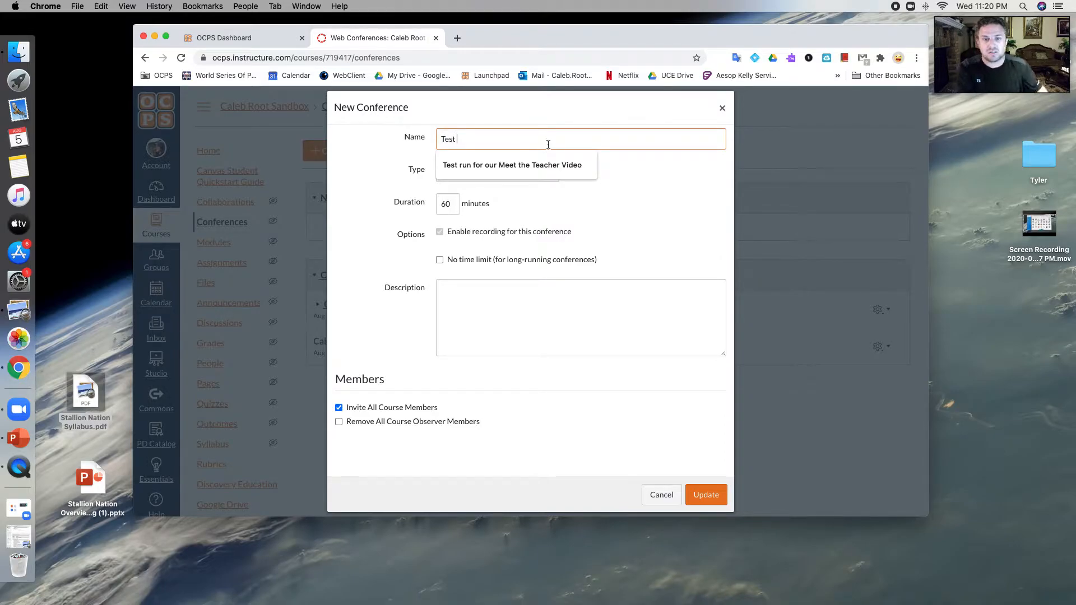
pyautogui.click(538, 165)
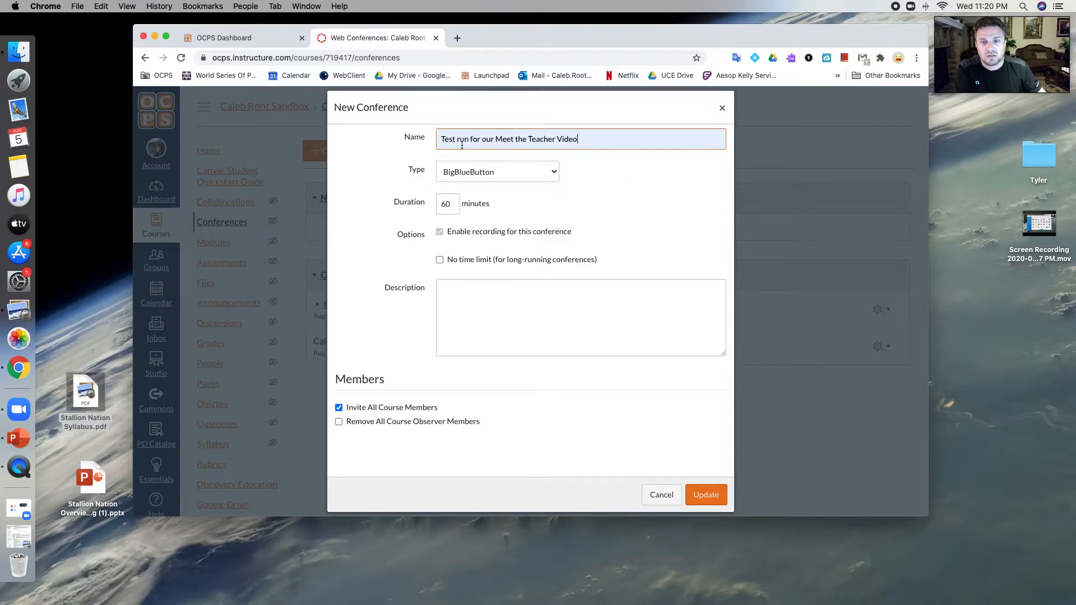
pyautogui.click(595, 163)
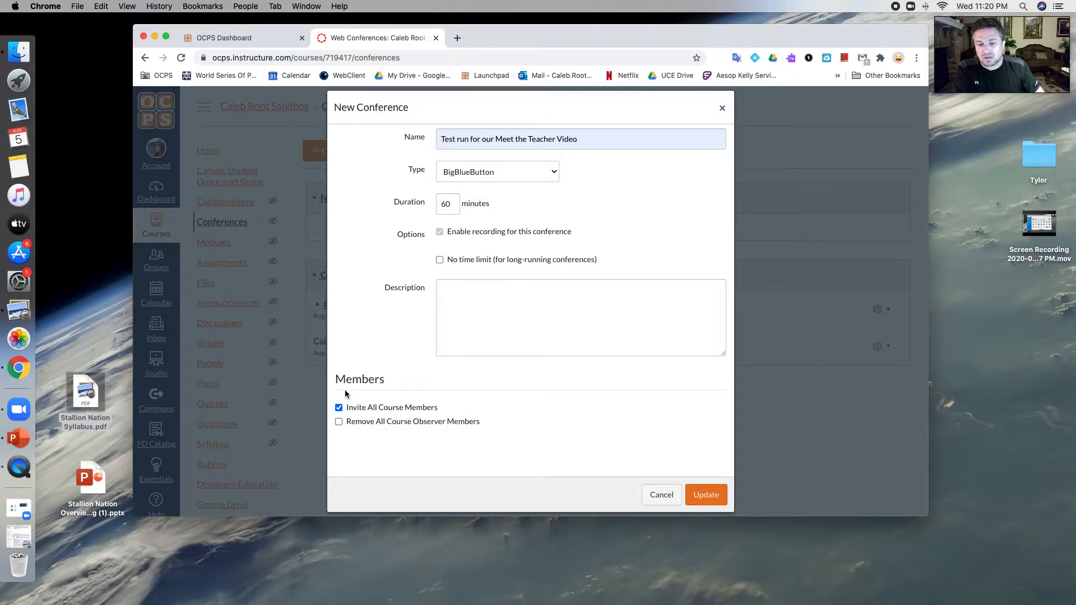
pyautogui.click(708, 496)
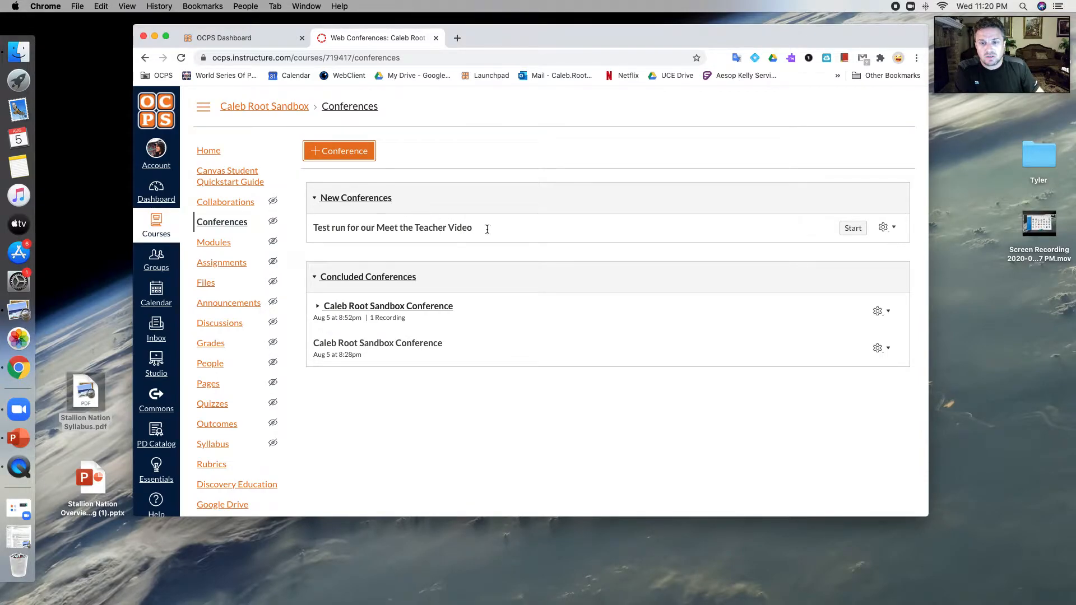
# Step: Start the conference and join with microphone audio, allowing access and confirming the echo test
pyautogui.click(849, 231)
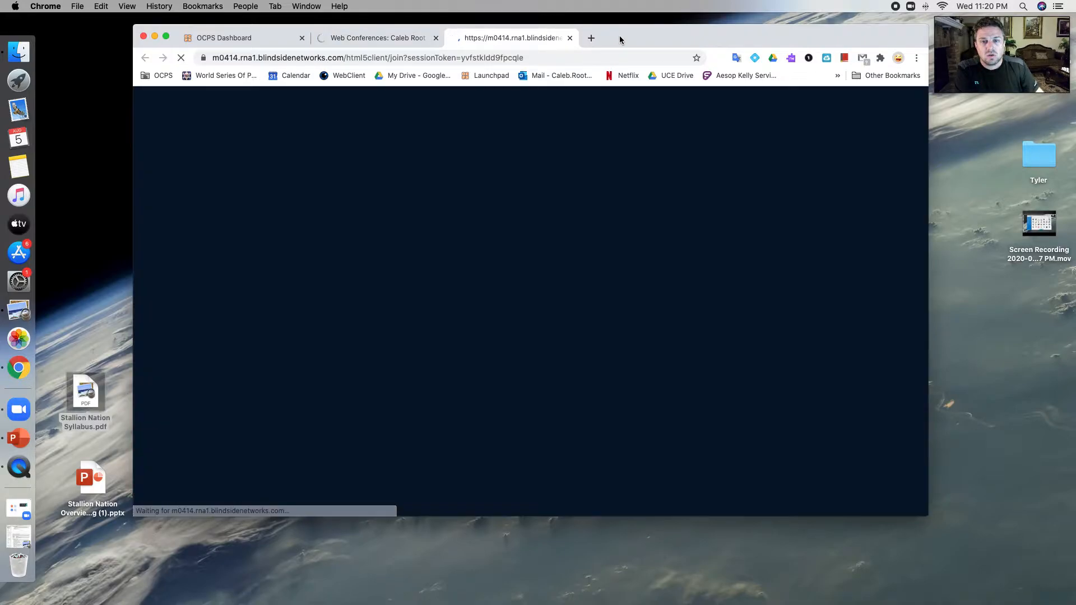
pyautogui.moveTo(620, 36); pyautogui.dragTo(625, 35)
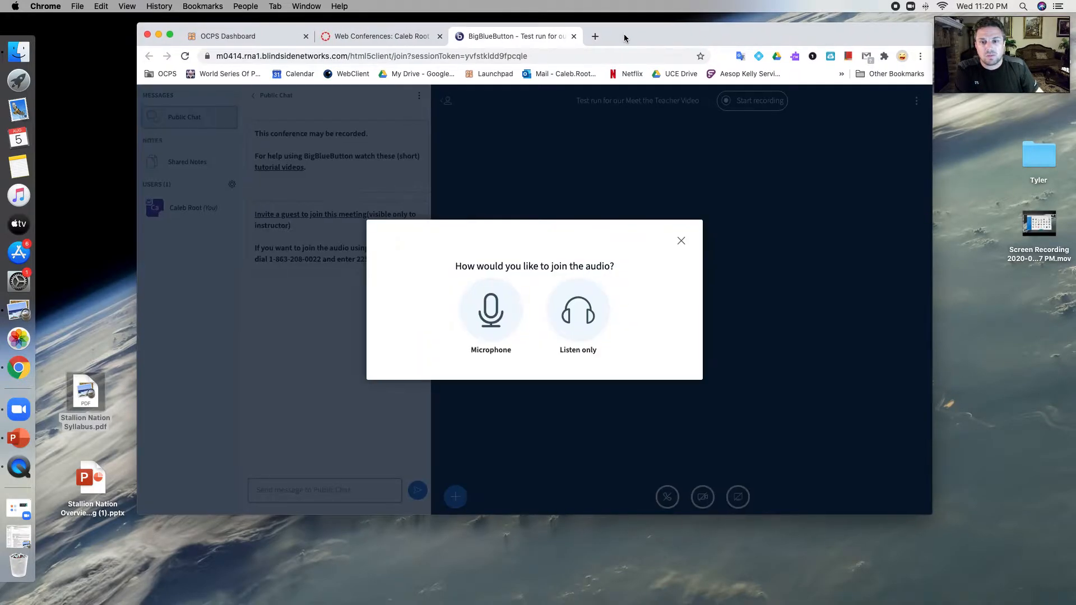
pyautogui.click(501, 324)
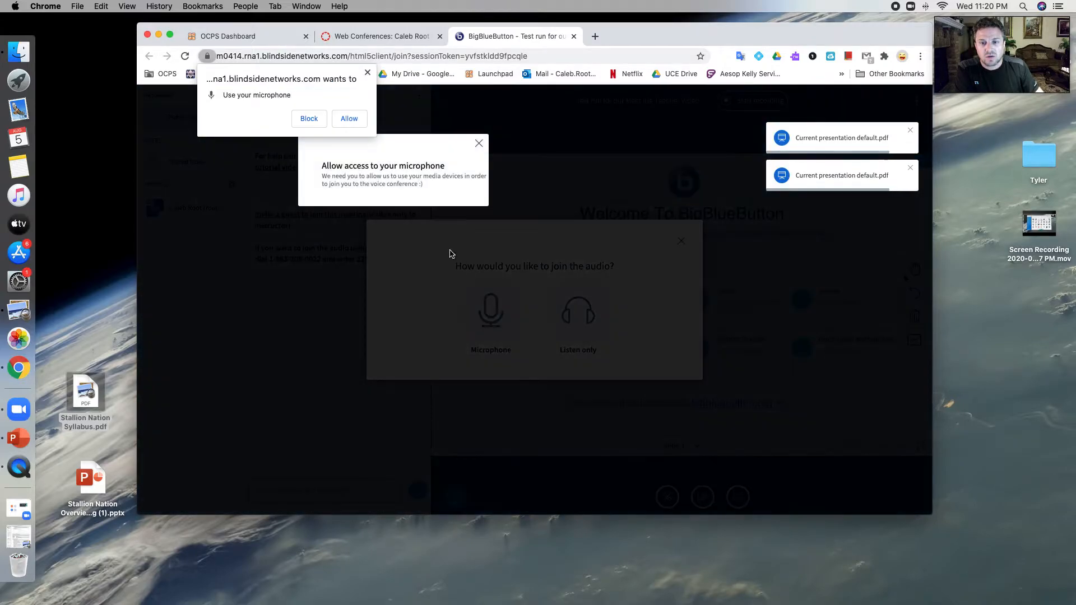
pyautogui.click(349, 118)
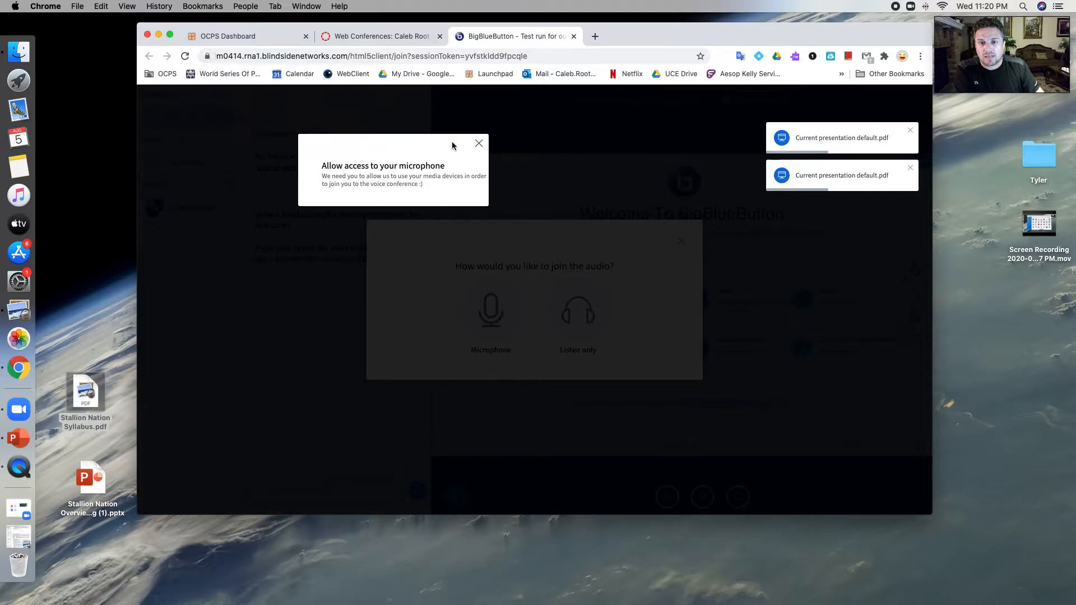
pyautogui.click(638, 211)
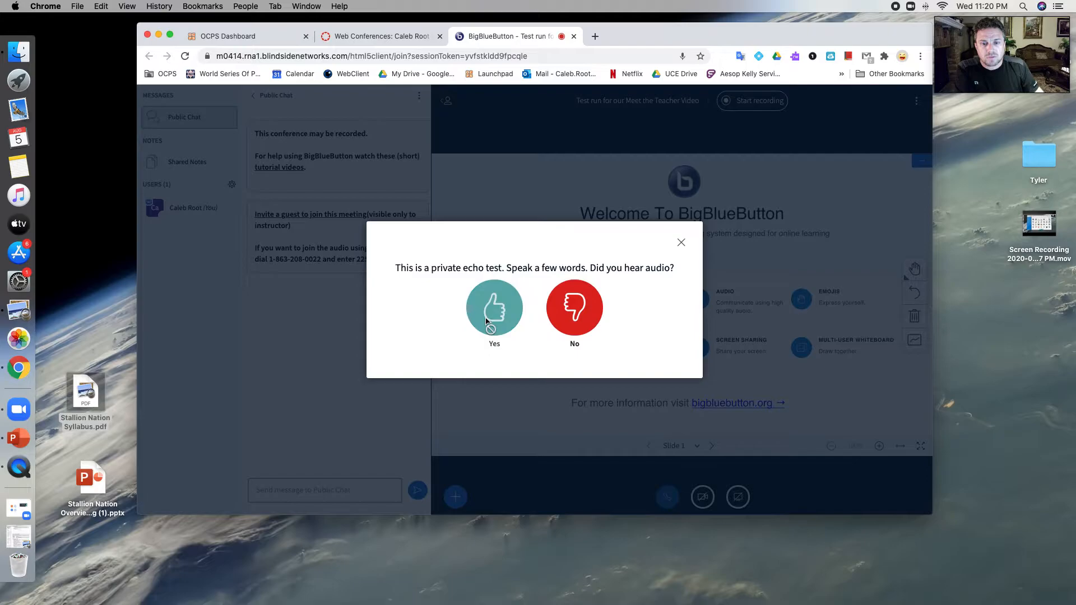
pyautogui.click(495, 319)
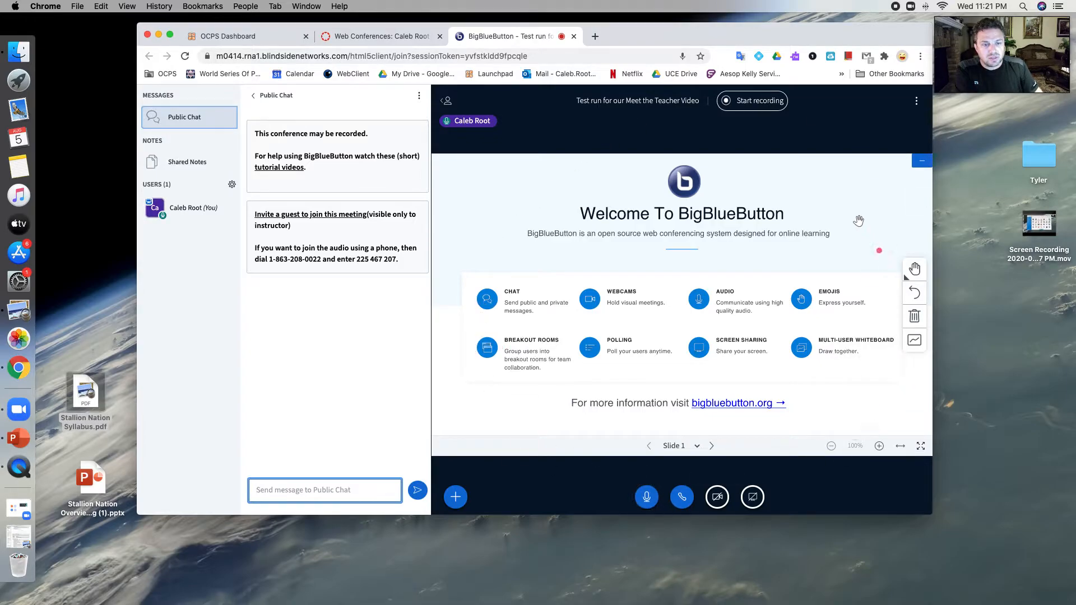
# Step: Hide the public chat and share the webcam after allowing camera access
pyautogui.click(261, 96)
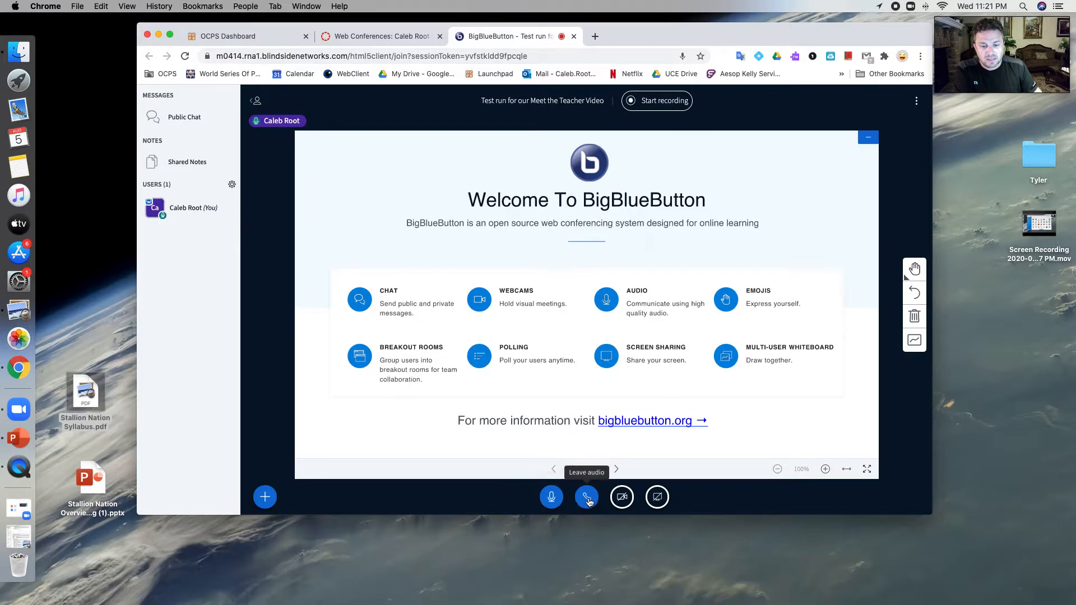
pyautogui.click(622, 497)
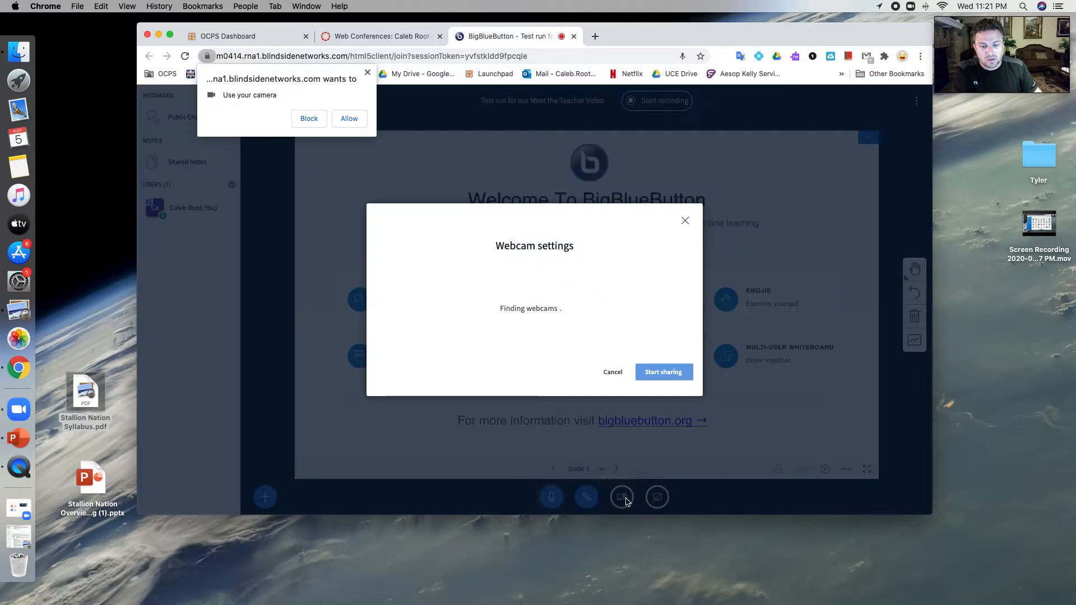
pyautogui.click(349, 116)
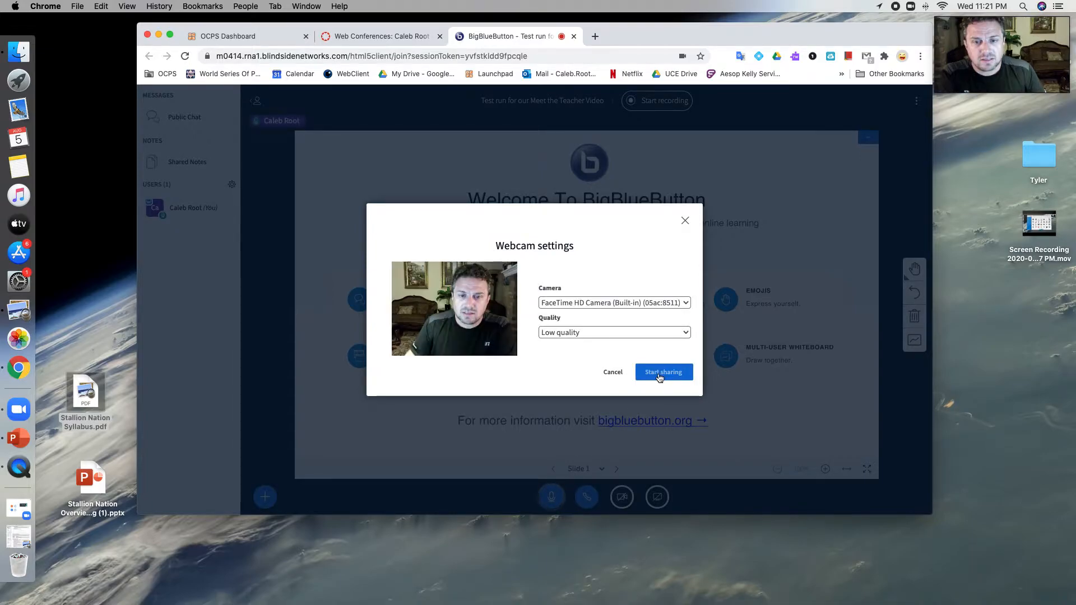
pyautogui.click(661, 374)
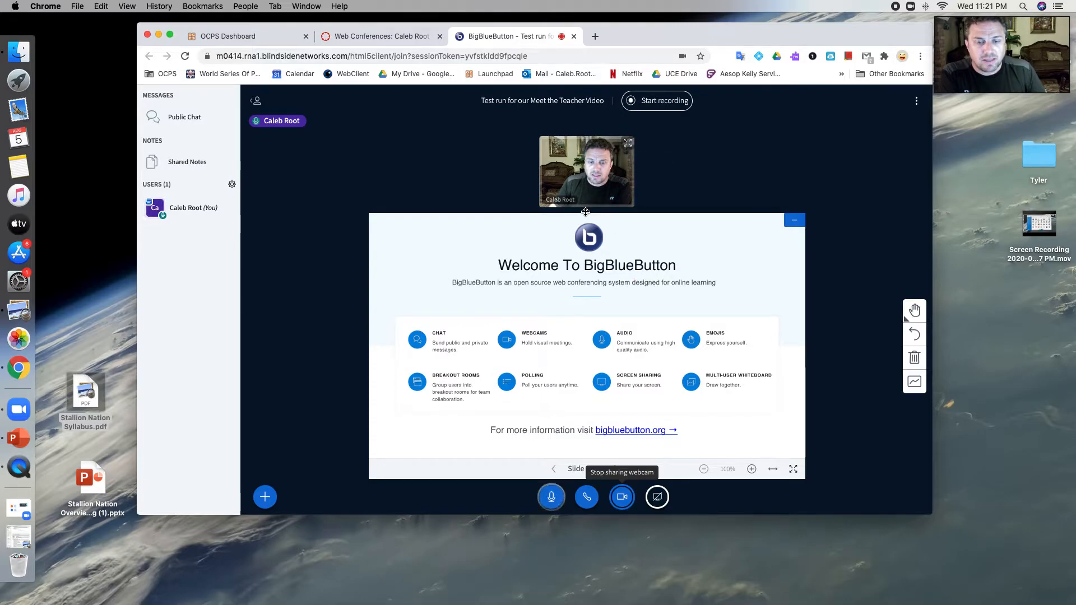
# Step: Enlarge the webcam feed, then shrink it partly back so the slide grows
pyautogui.moveTo(585, 211); pyautogui.dragTo(570, 381)
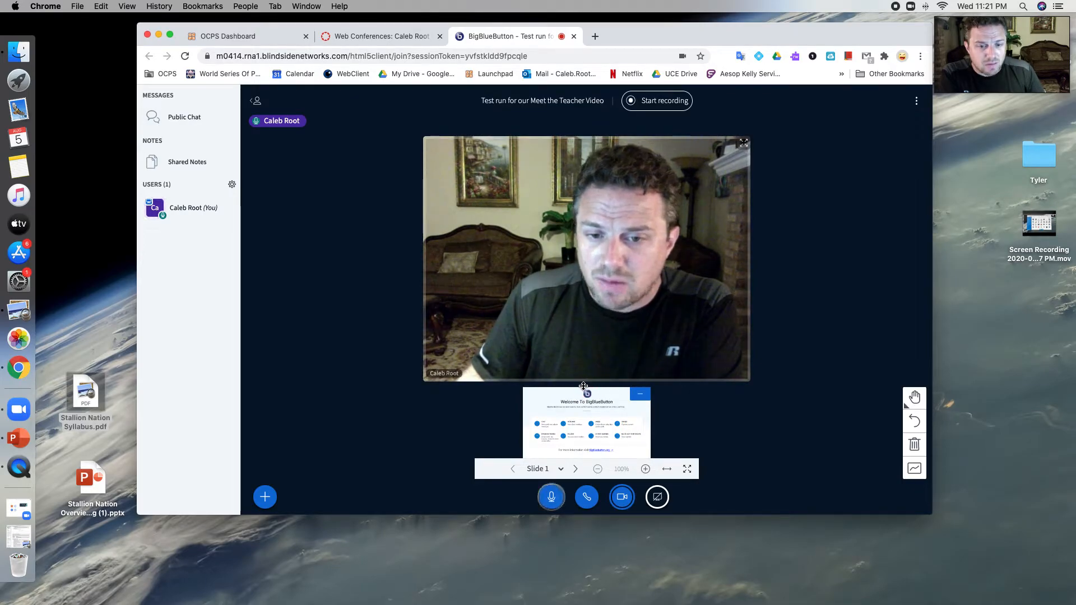
pyautogui.moveTo(583, 386); pyautogui.dragTo(562, 247)
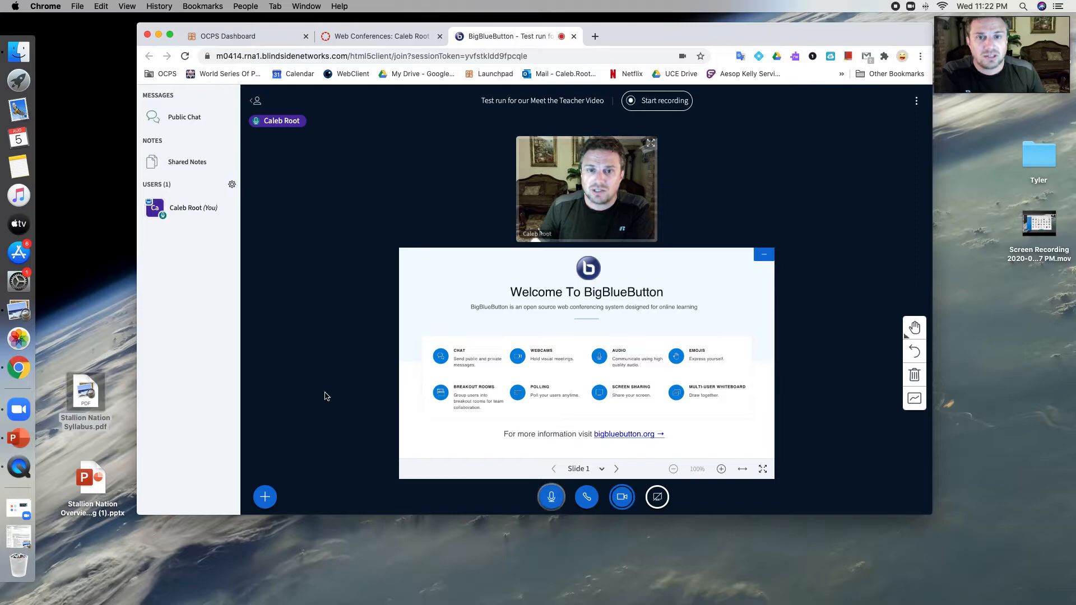
# Step: Upload the Stallion Nation Overview Handbook pptx as the presentation and advance to slide 2
pyautogui.click(267, 502)
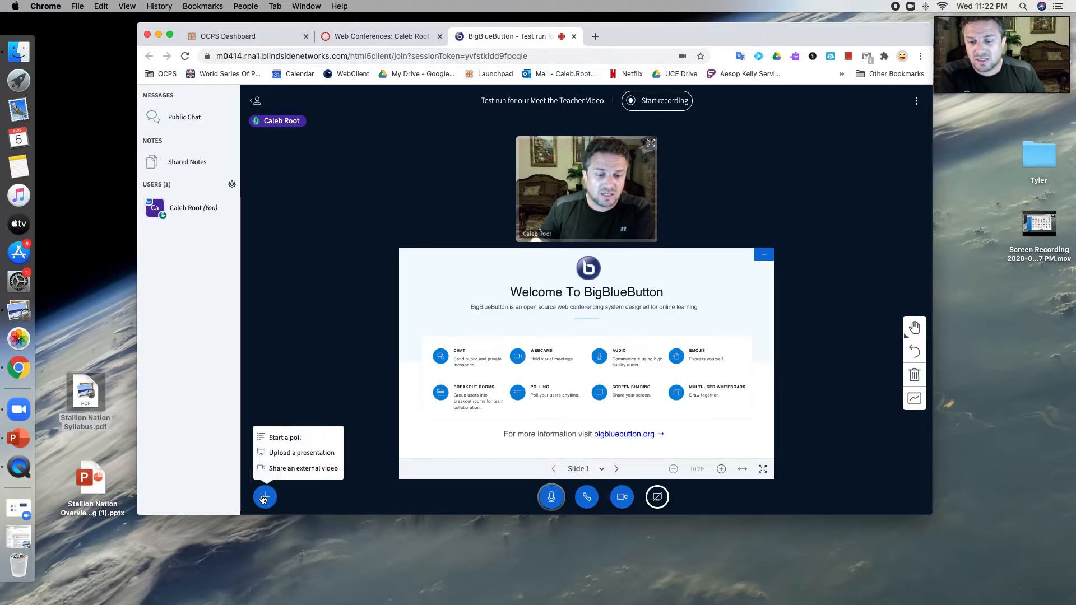
pyautogui.click(297, 459)
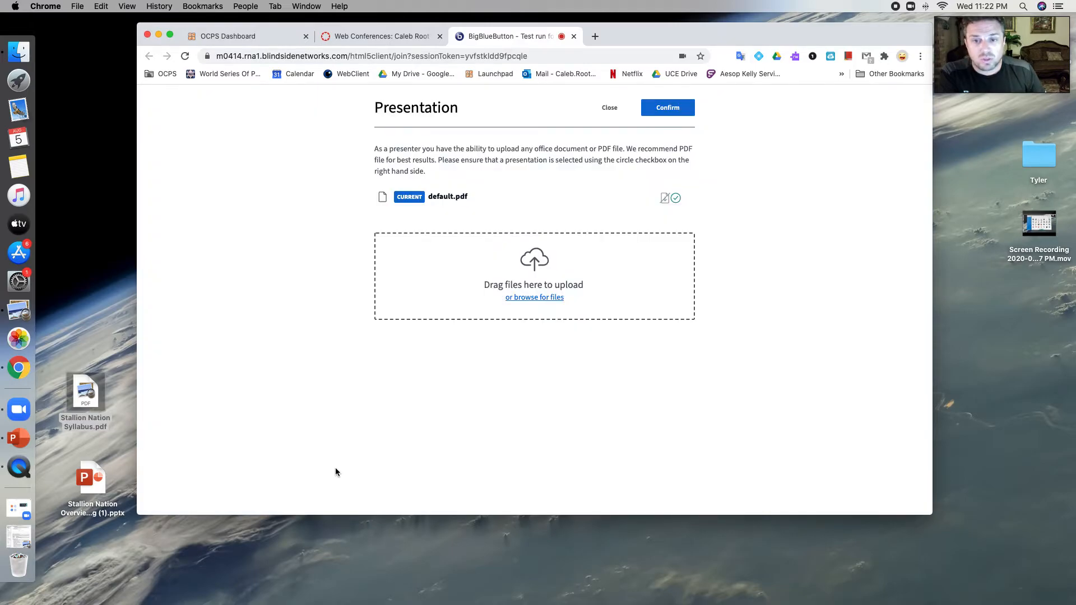
pyautogui.moveTo(88, 481); pyautogui.dragTo(399, 289)
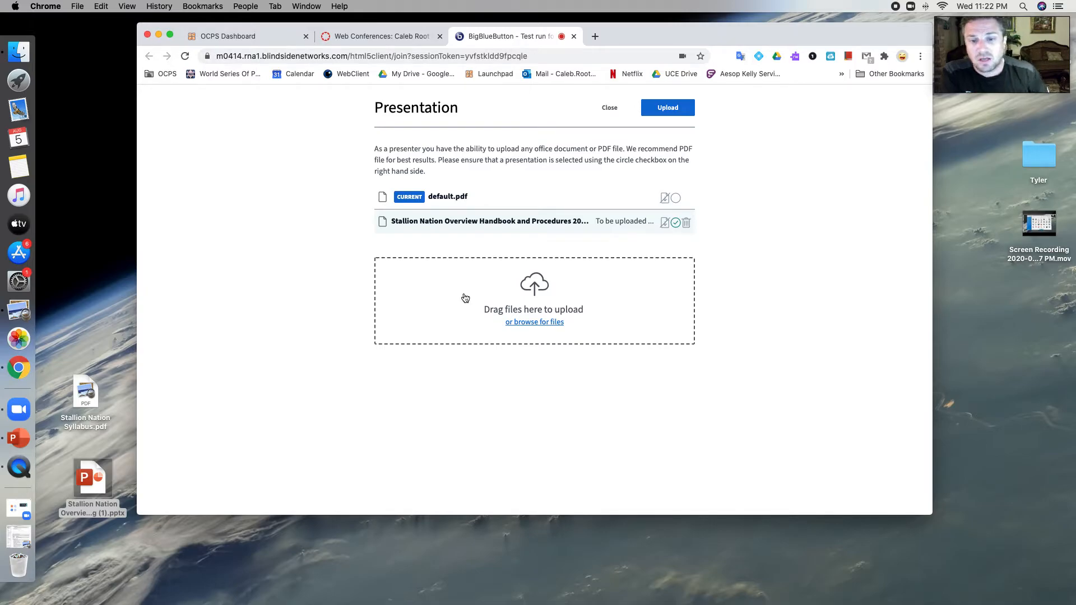
pyautogui.click(665, 108)
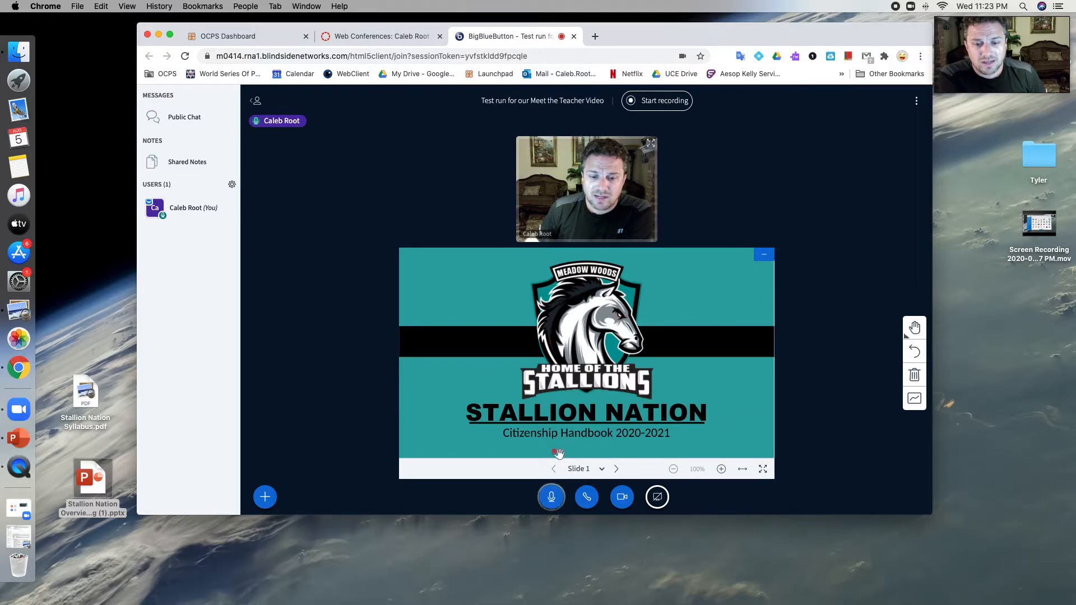
pyautogui.click(616, 468)
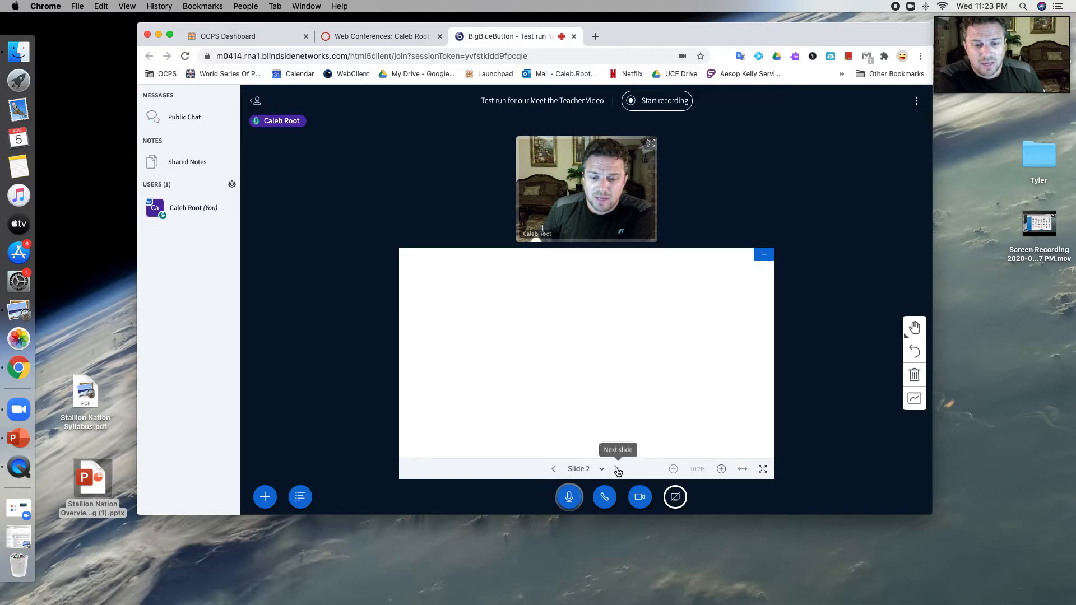
pyautogui.click(554, 471)
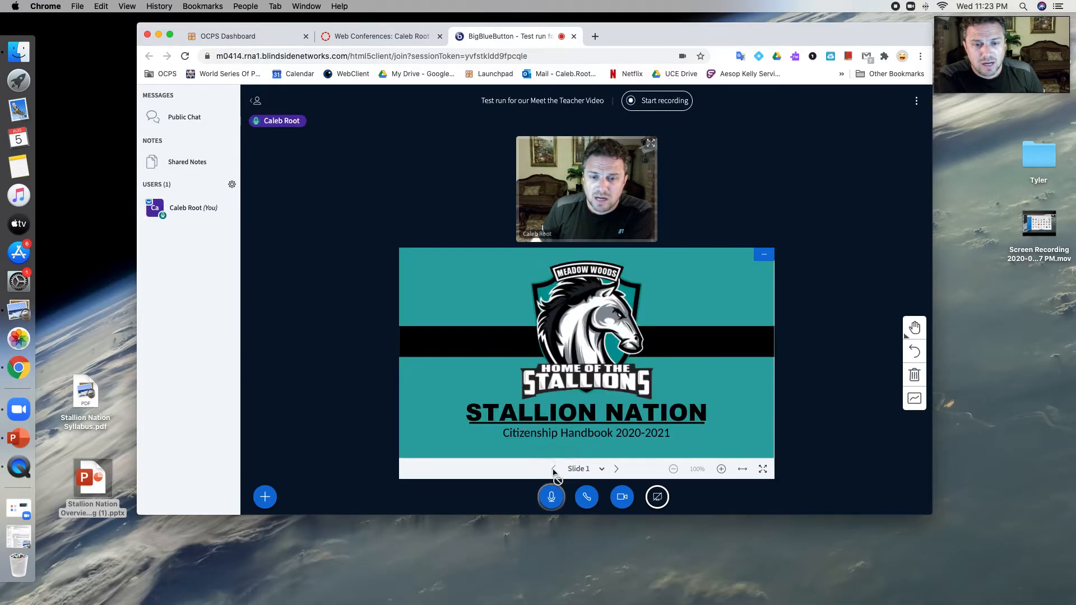
pyautogui.click(617, 469)
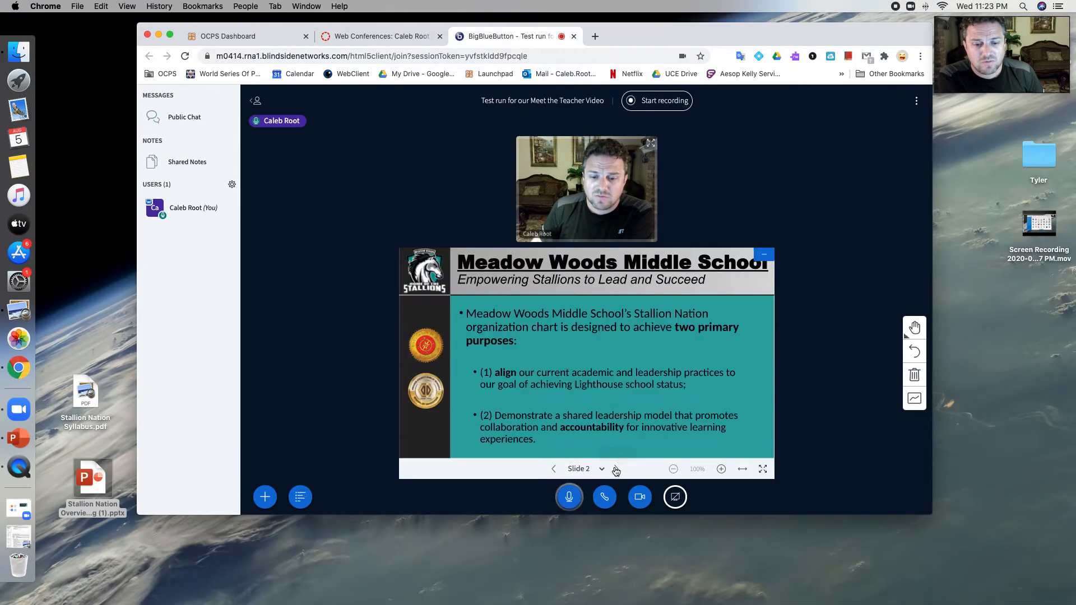
pyautogui.click(618, 469)
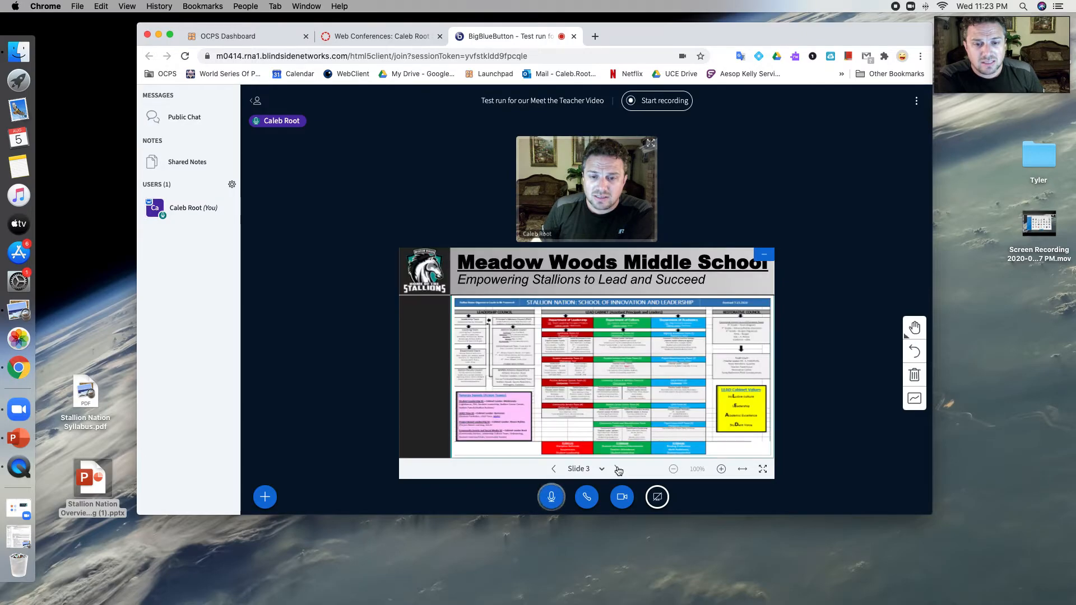
pyautogui.click(555, 470)
pyautogui.click(555, 470)
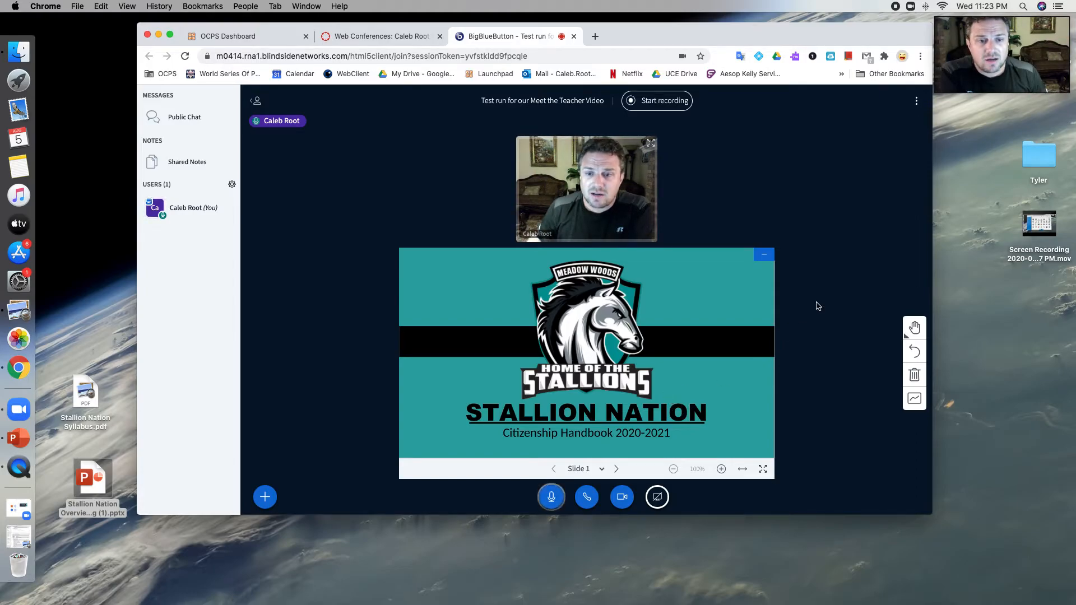
pyautogui.click(763, 256)
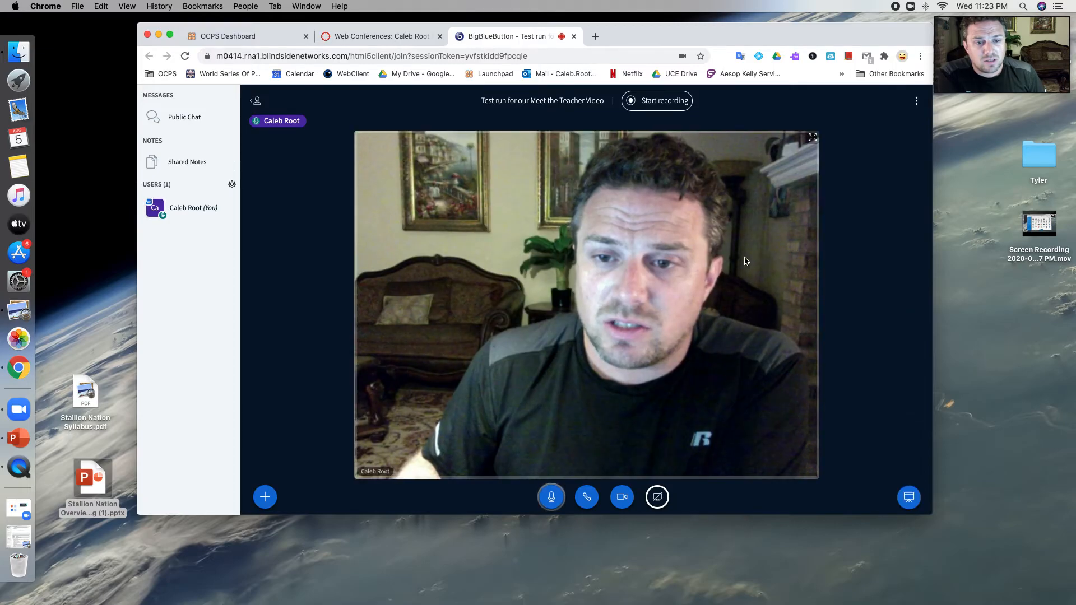
pyautogui.click(908, 497)
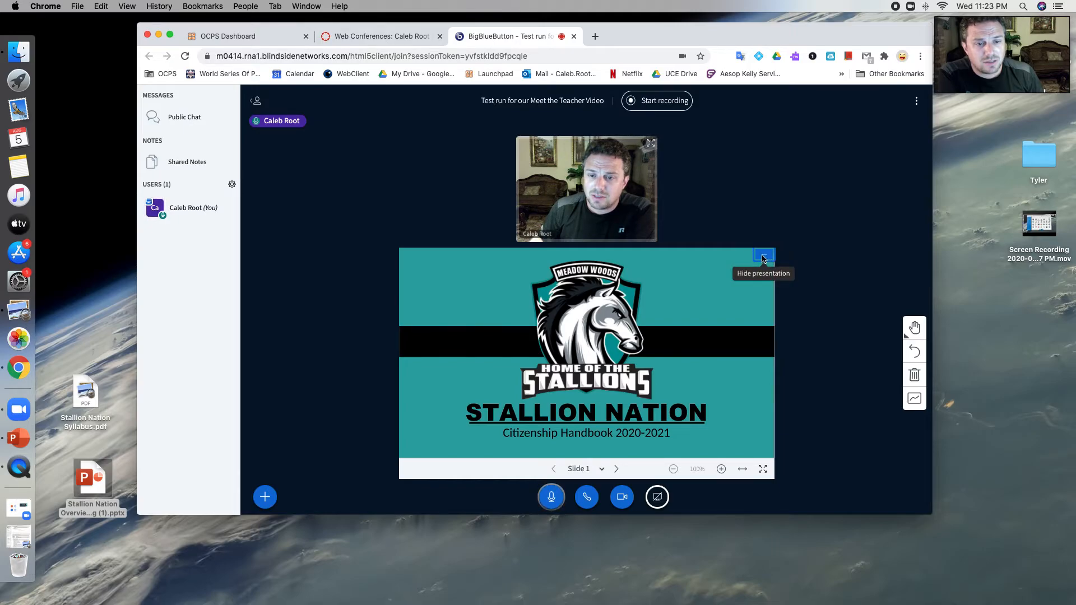
pyautogui.click(763, 258)
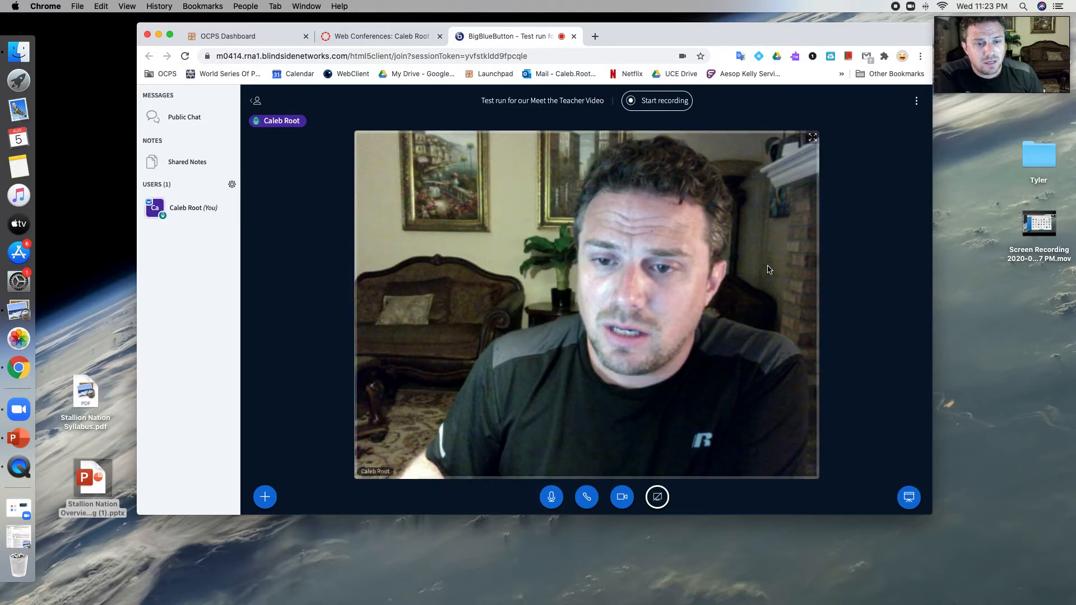
pyautogui.click(910, 498)
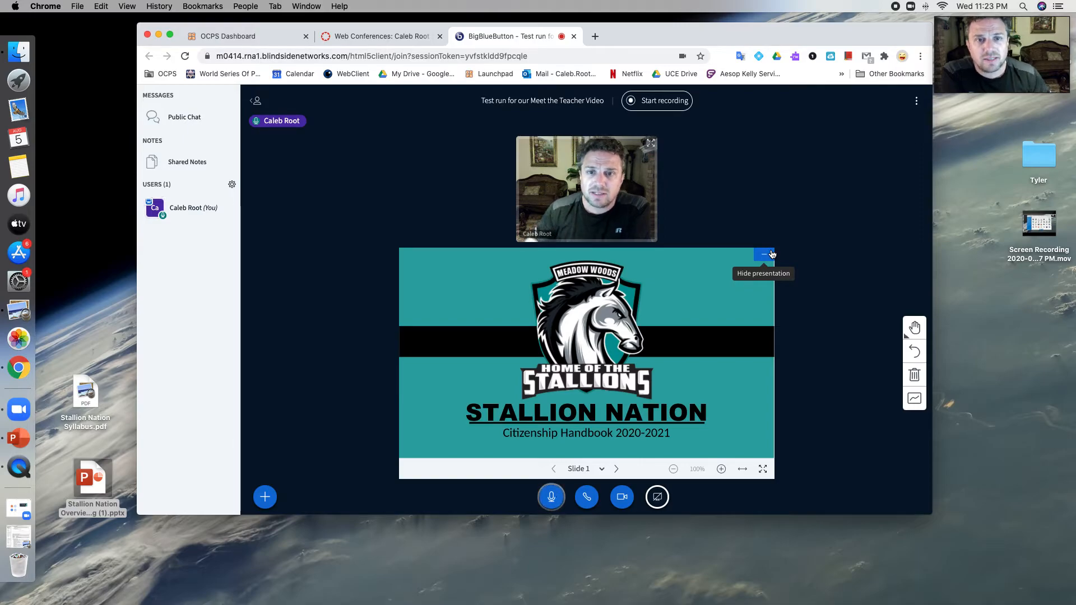
# Step: Start recording, then step forward to slide 3 and back to the title slide
pyautogui.click(637, 104)
pyautogui.click(510, 331)
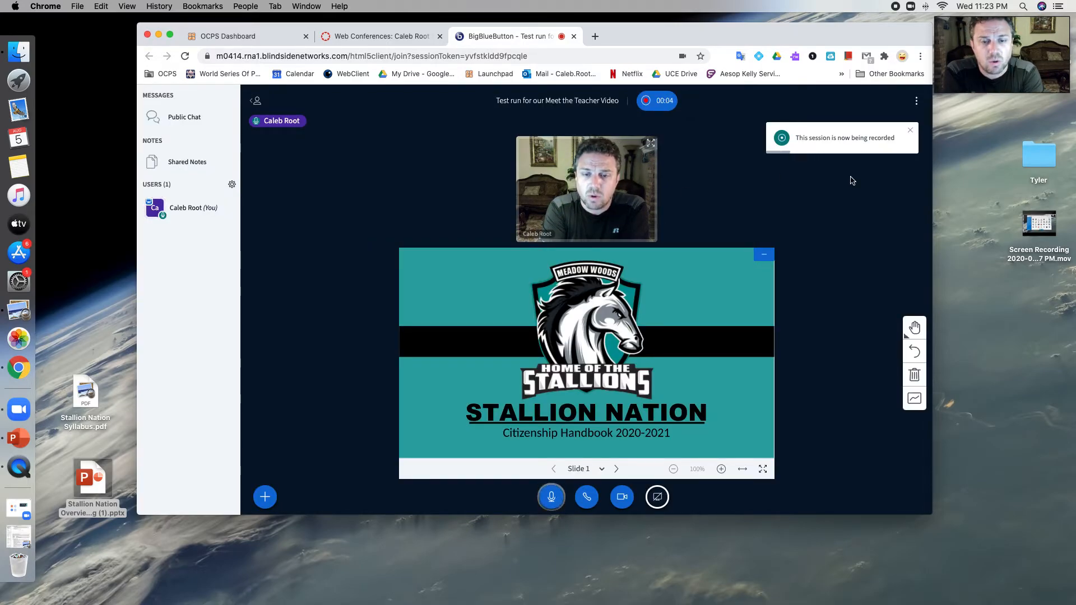
pyautogui.click(616, 469)
pyautogui.click(616, 470)
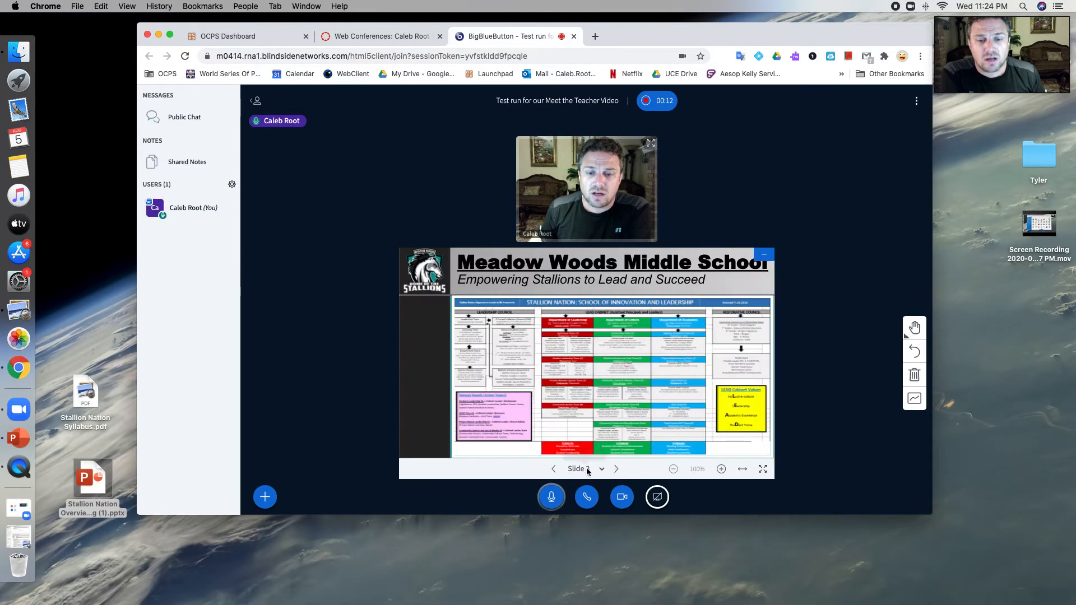
pyautogui.click(555, 469)
pyautogui.click(555, 469)
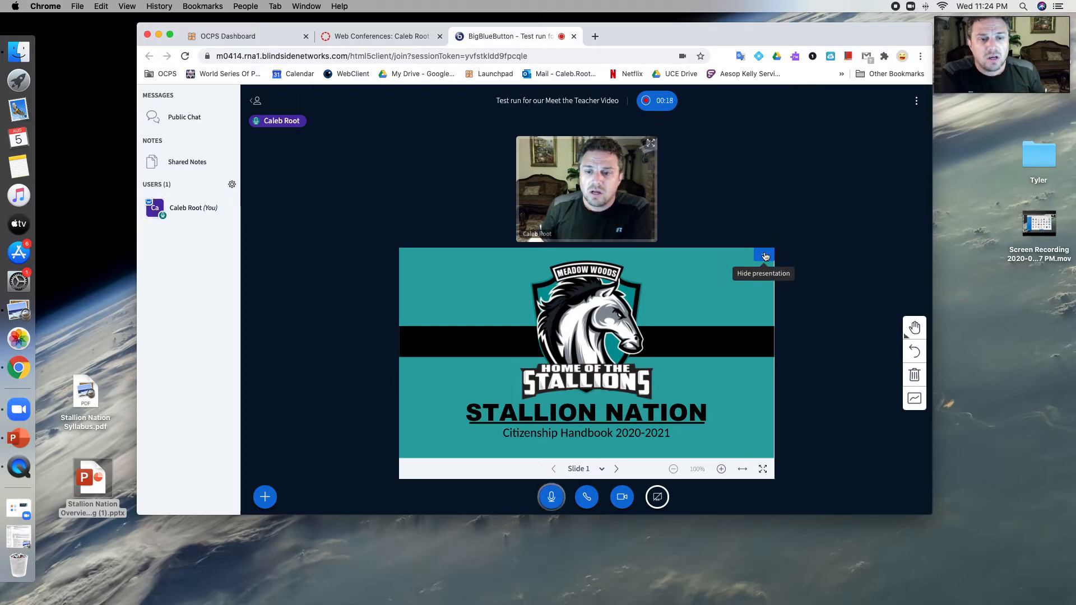
# Step: Pause the recording and dismiss the not-being-recorded notification
pyautogui.click(647, 106)
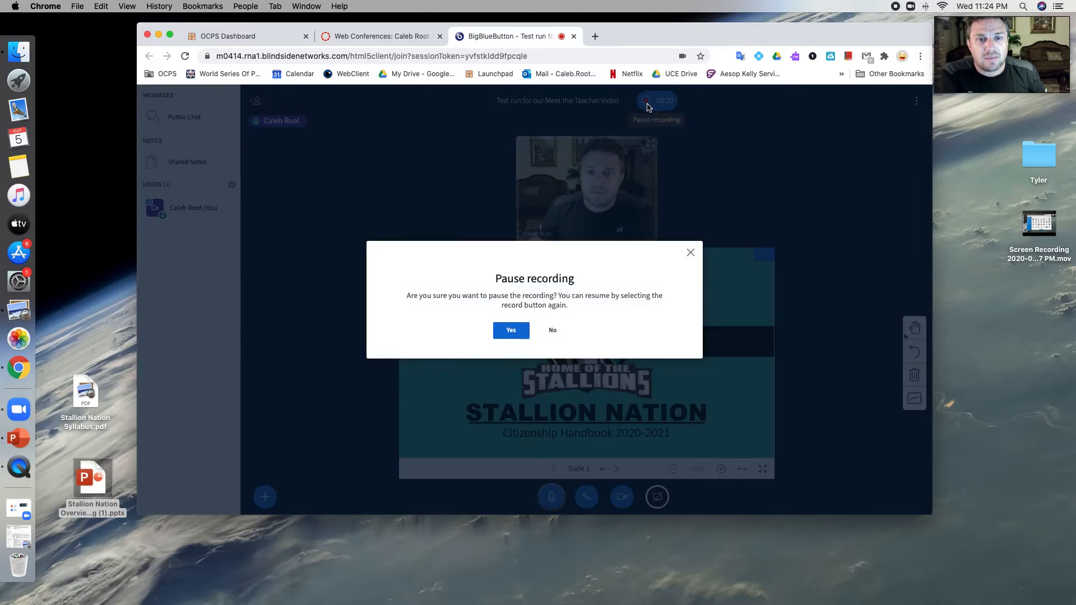
pyautogui.click(507, 331)
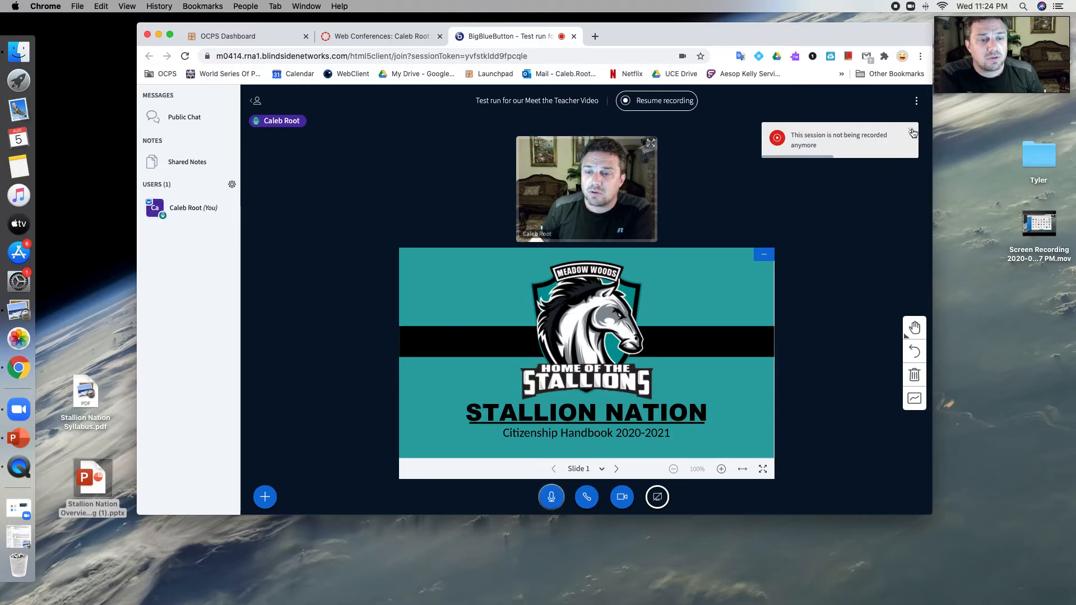
pyautogui.click(913, 133)
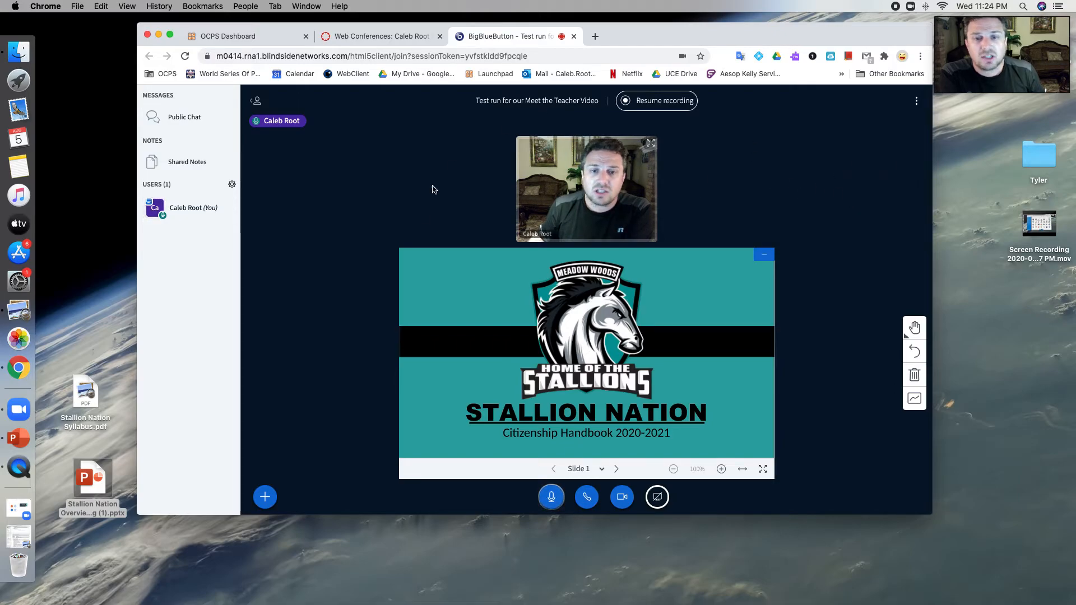
# Step: End the meeting for everyone
pyautogui.click(918, 102)
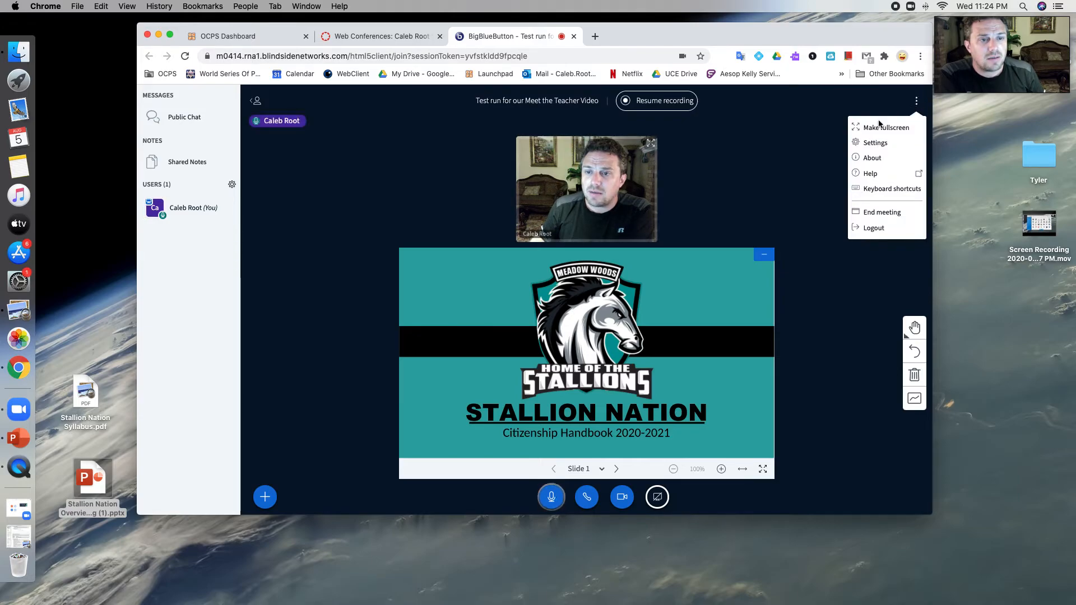
pyautogui.click(883, 212)
pyautogui.click(518, 320)
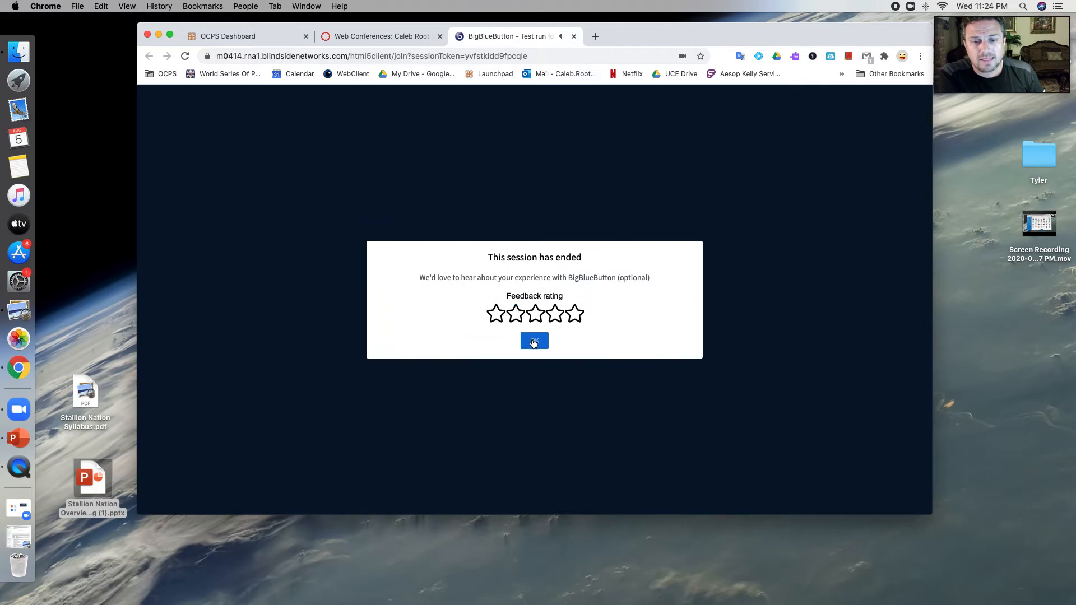
# Step: Acknowledge the session-ended message and return to the course's Conferences page
pyautogui.click(534, 342)
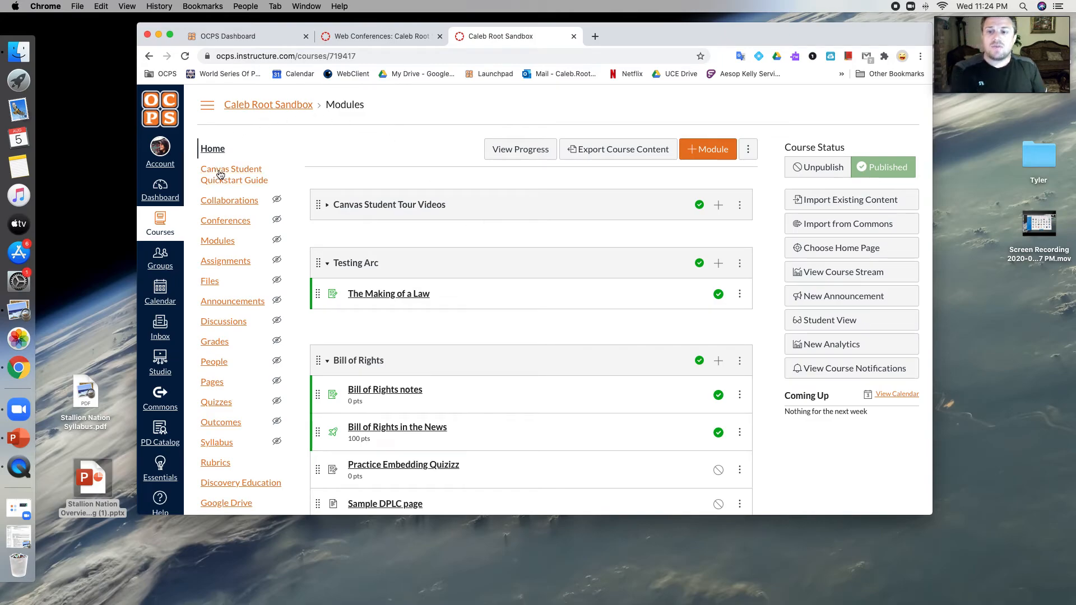
pyautogui.click(242, 203)
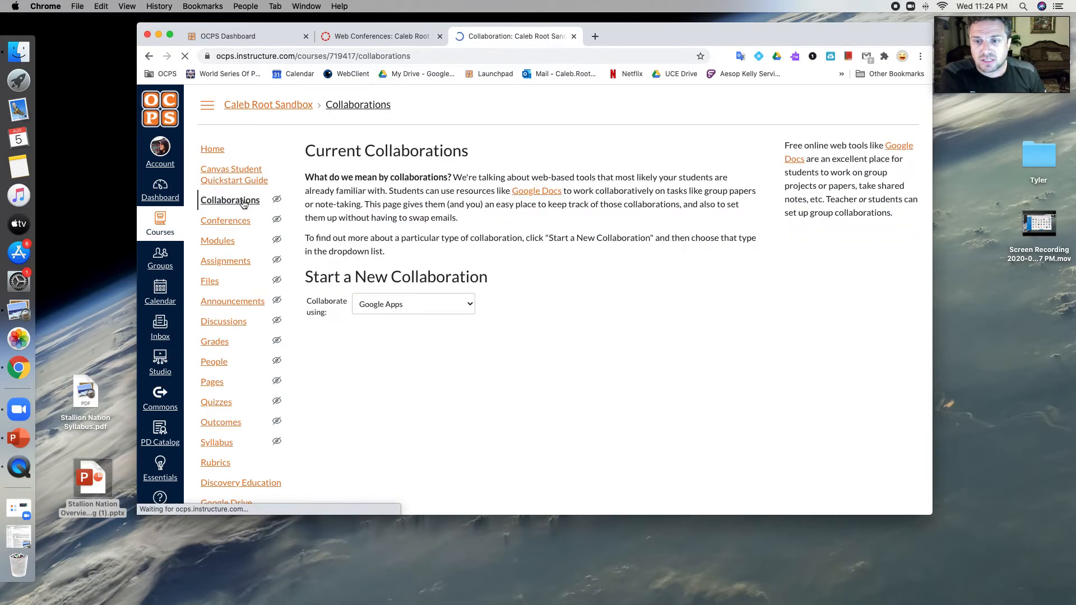
pyautogui.click(231, 223)
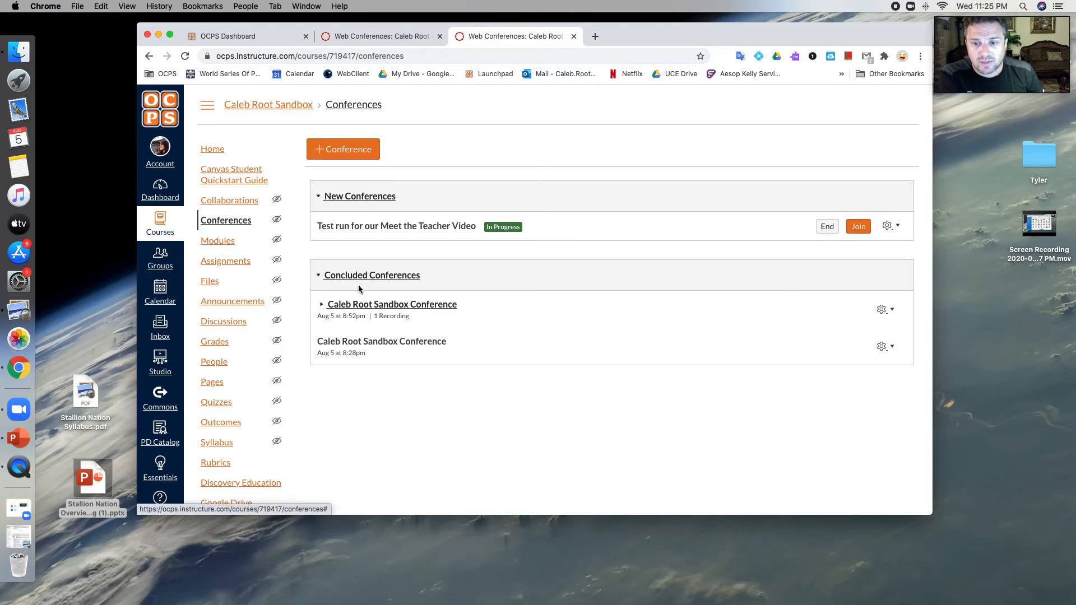
# Step: Expand the concluded sandbox conference and open its recording video in a new tab
pyautogui.click(371, 305)
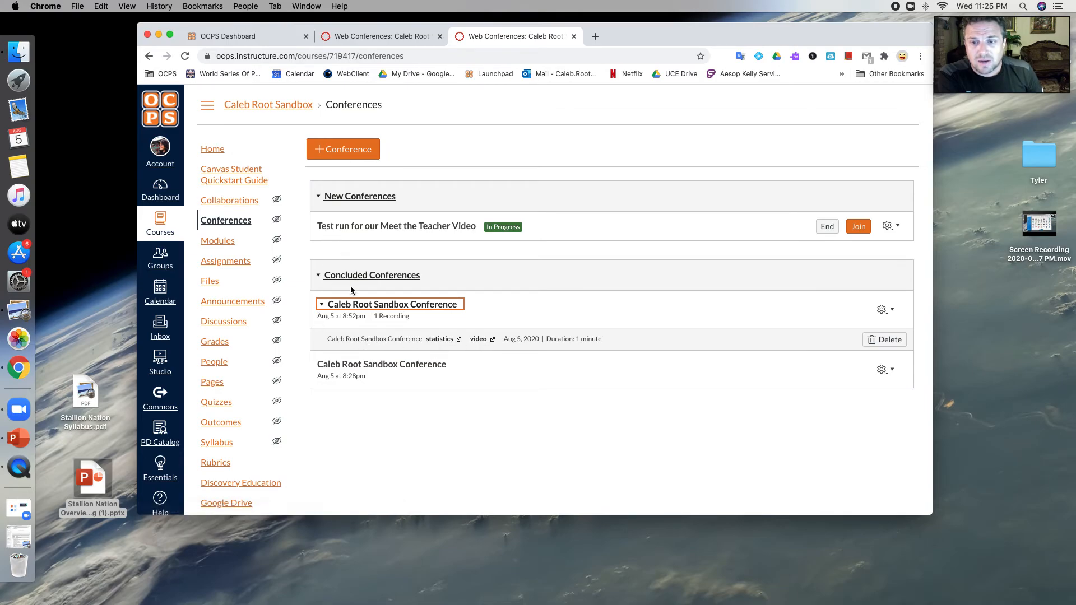
pyautogui.click(345, 306)
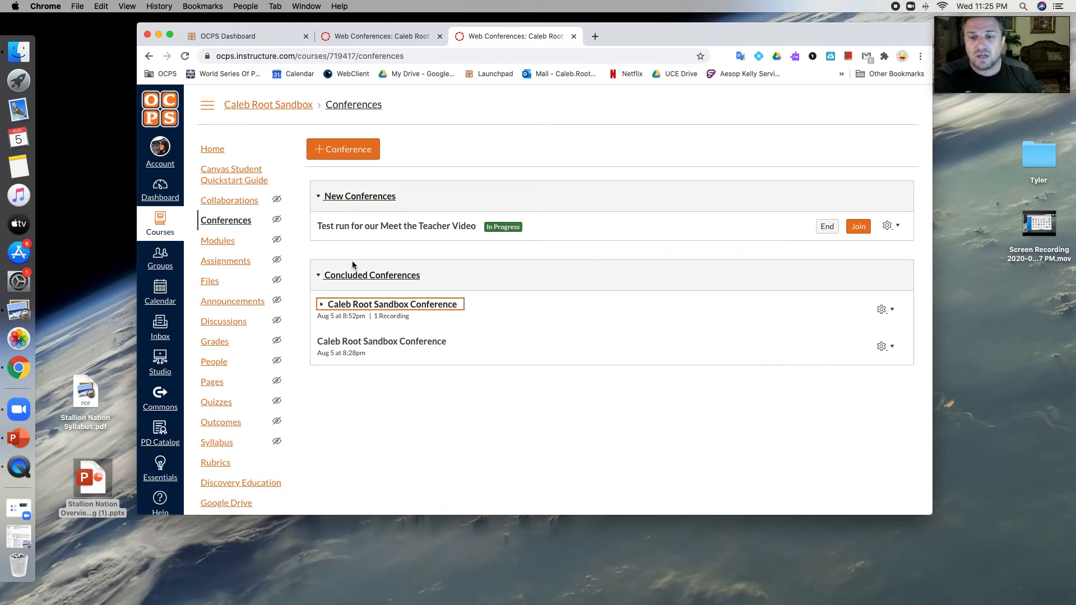
pyautogui.click(339, 305)
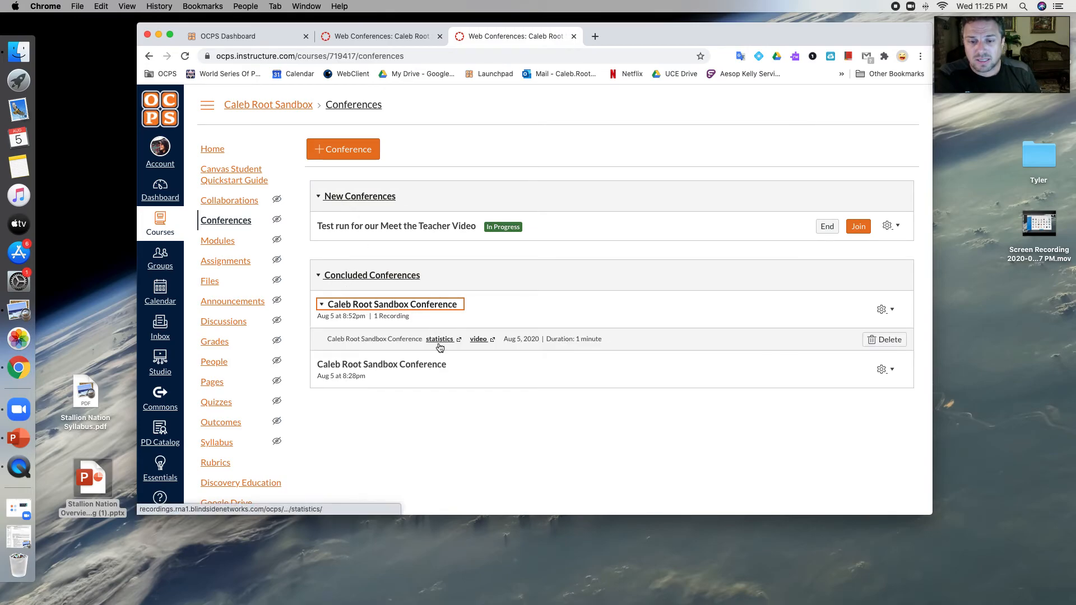
pyautogui.click(479, 340)
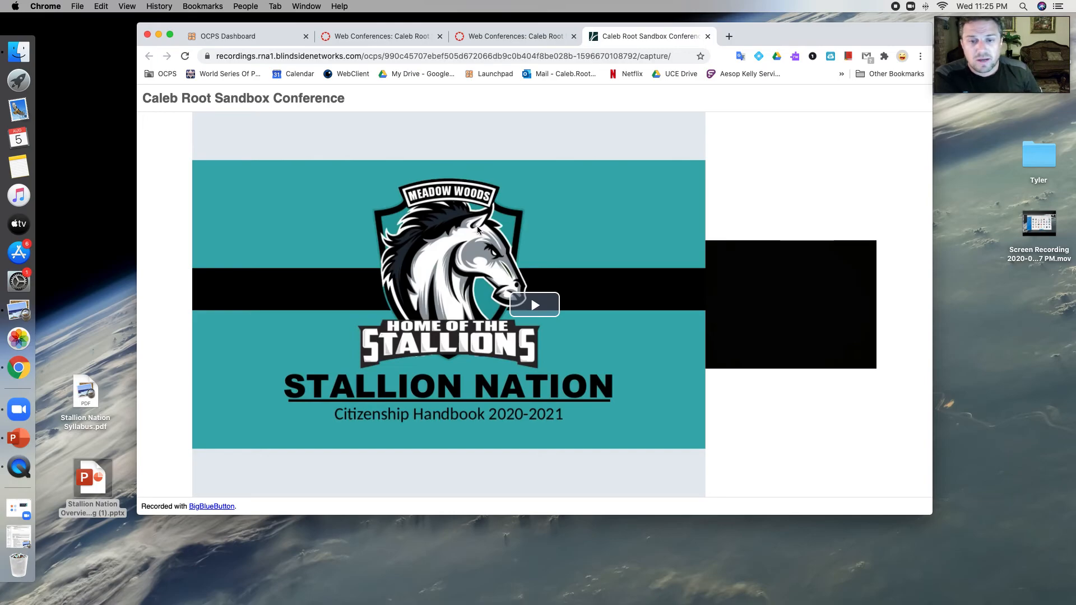
# Step: Save the conference recording video to the Desktop as 'test video'
pyautogui.rightClick(466, 234)
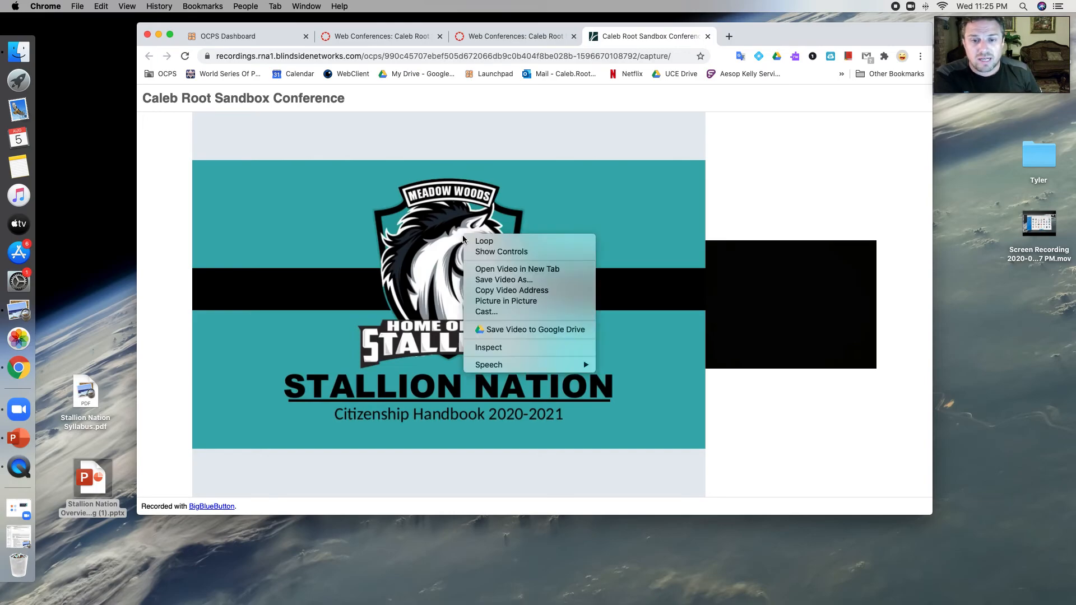
pyautogui.click(488, 280)
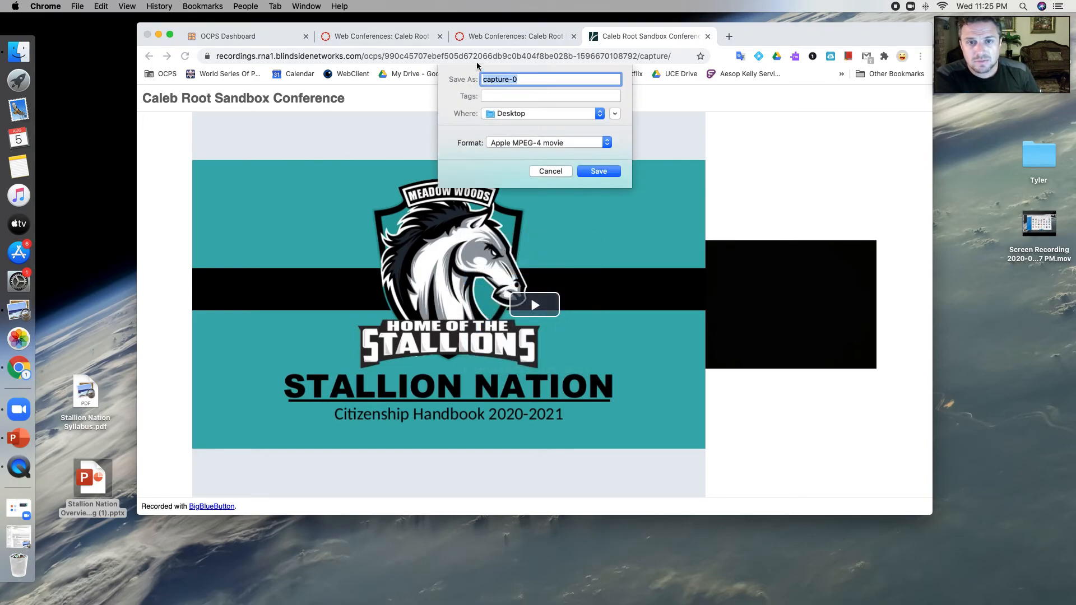
pyautogui.write('test video')
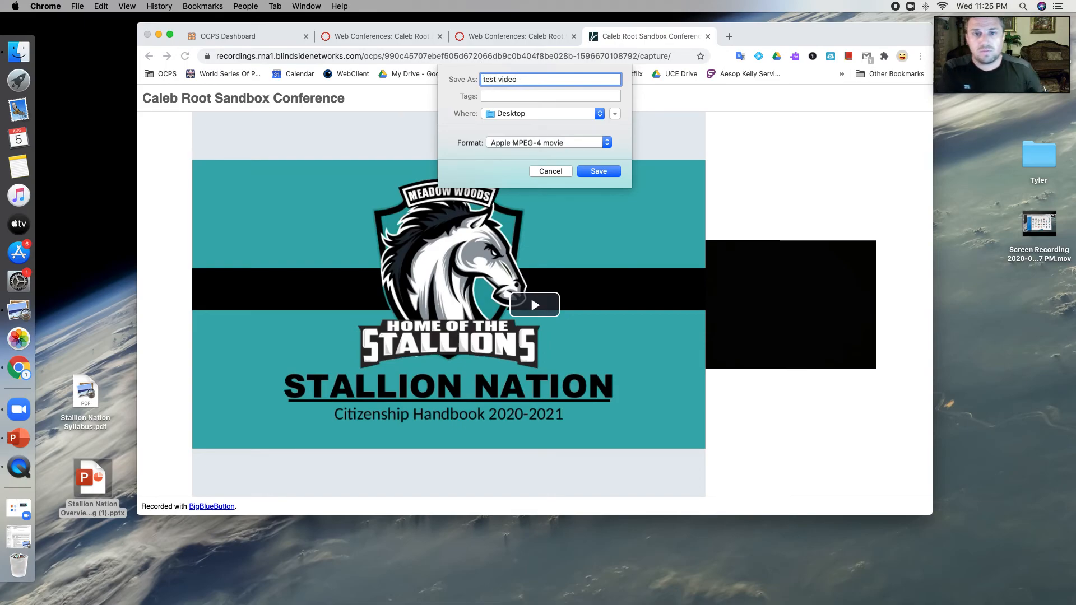
pyautogui.click(510, 118)
pyautogui.click(511, 117)
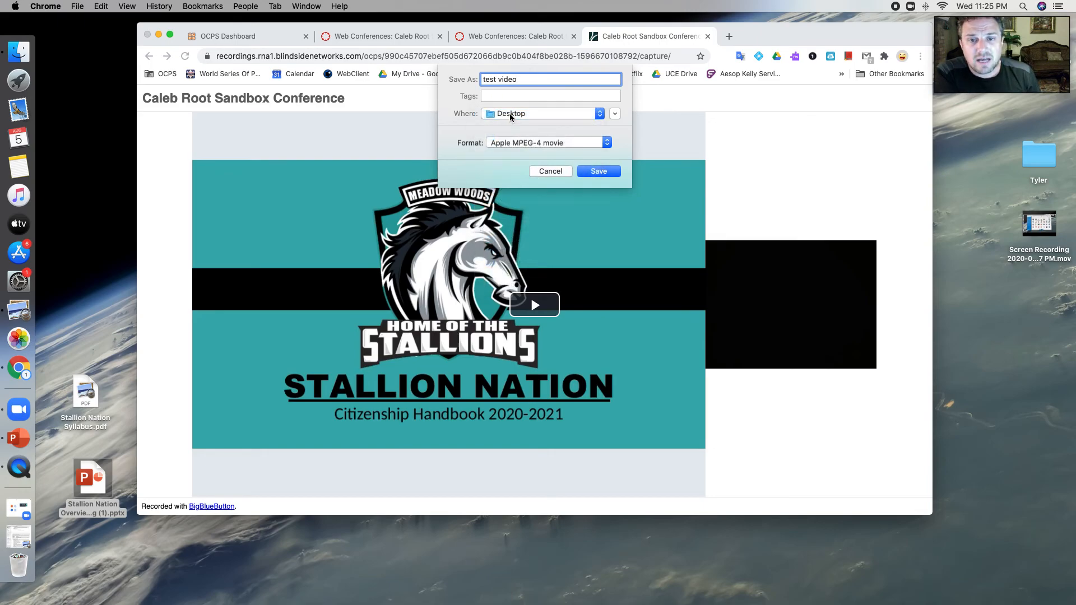
pyautogui.click(603, 170)
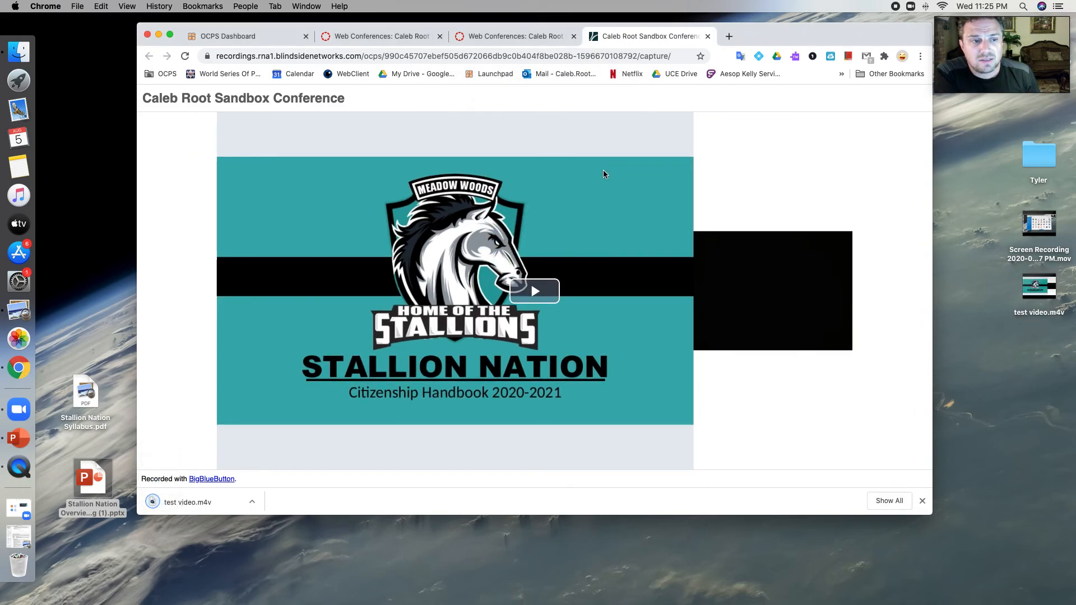
# Step: Drag the test video.m4v icon lower on the desktop
pyautogui.click(1035, 299)
pyautogui.moveTo(1034, 298); pyautogui.dragTo(994, 395)
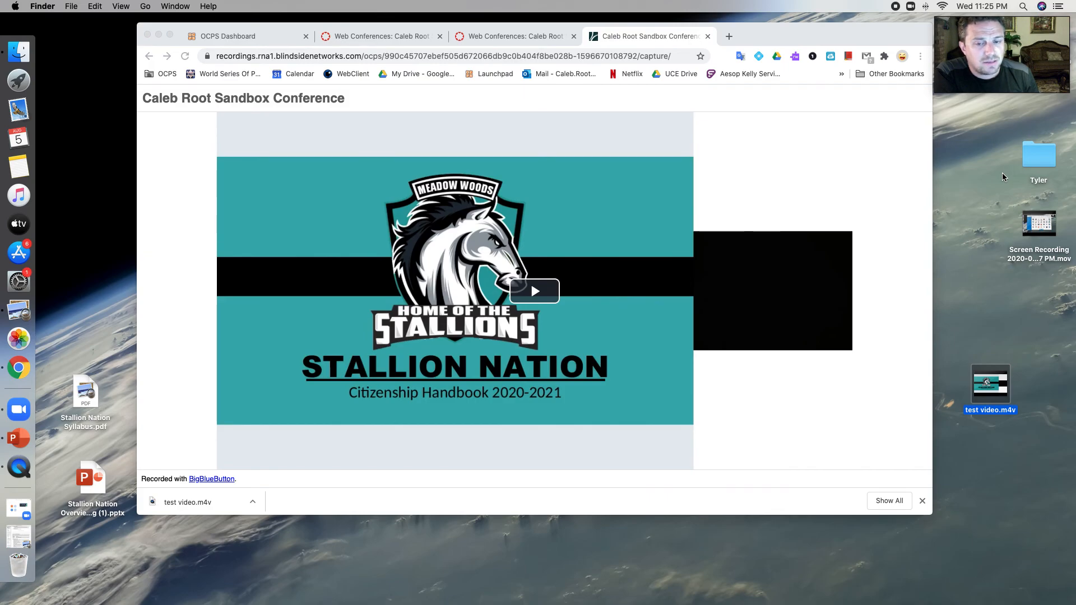
pyautogui.moveTo(995, 75)
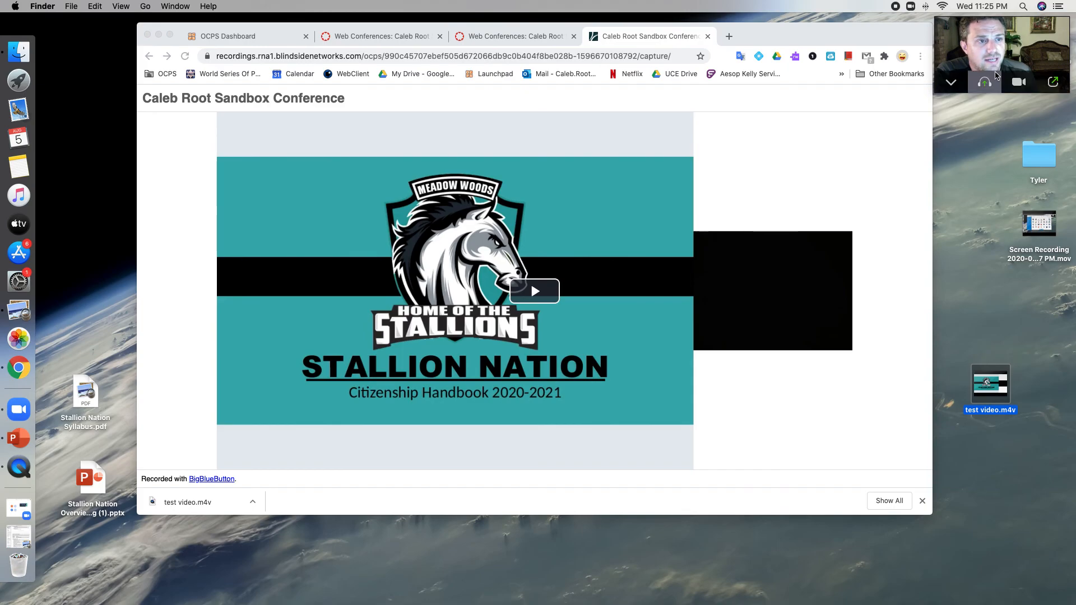